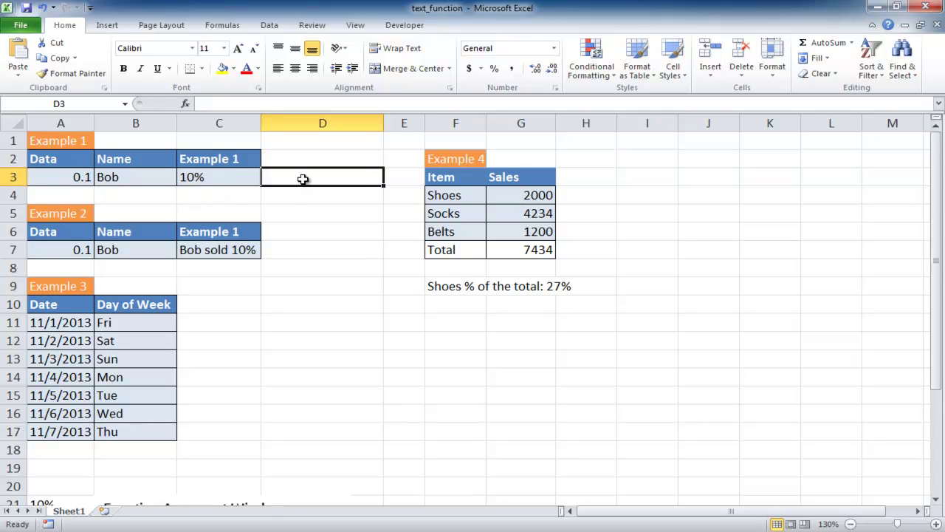
Enter =TEXT(A3,"0%") in D3 so the 0.1 displays as 10%
{"action": "type", "text": "="}
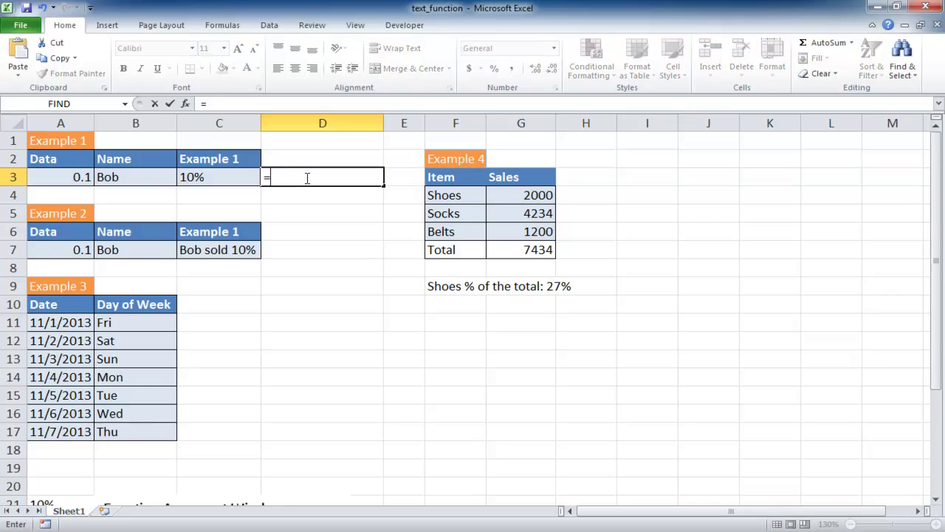
{"action": "type", "text": "text"}
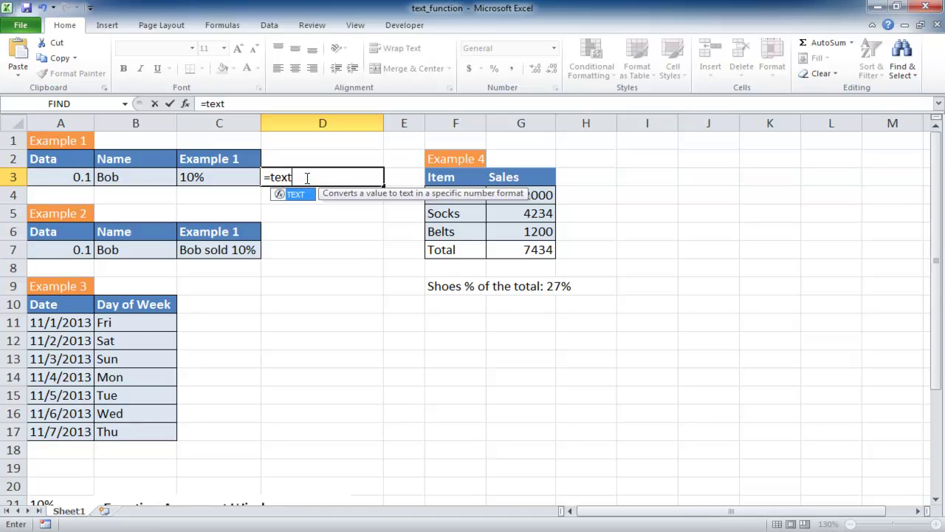
{"action": "key", "text": "Tab"}
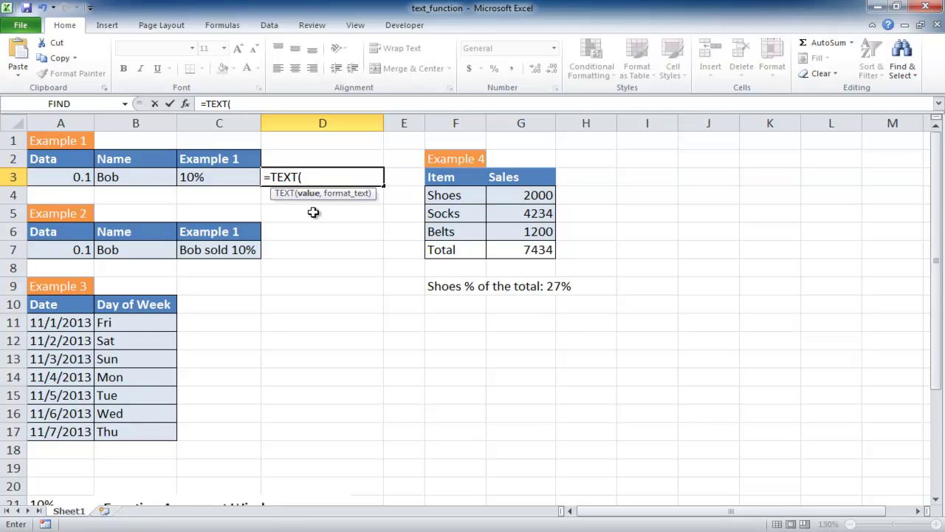
{"action": "left_click", "coordinate": [66, 178]}
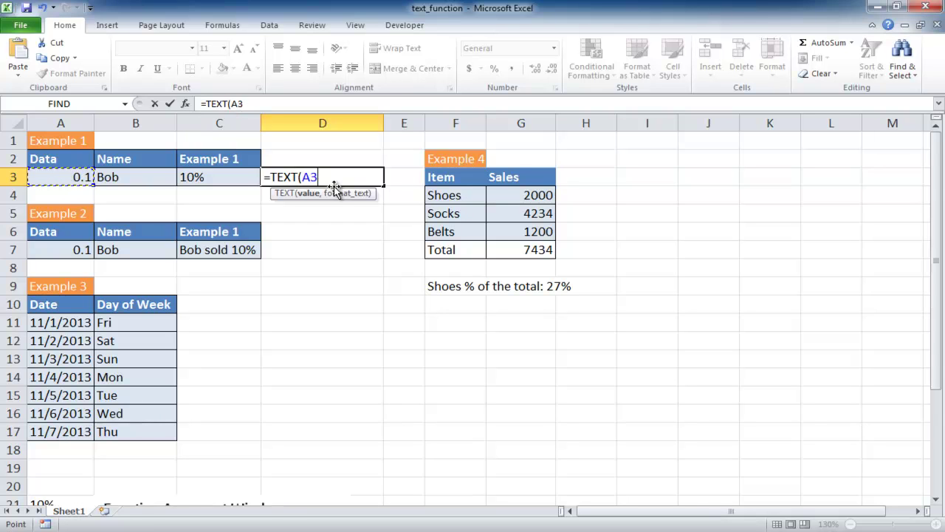
{"action": "type", "text": ","}
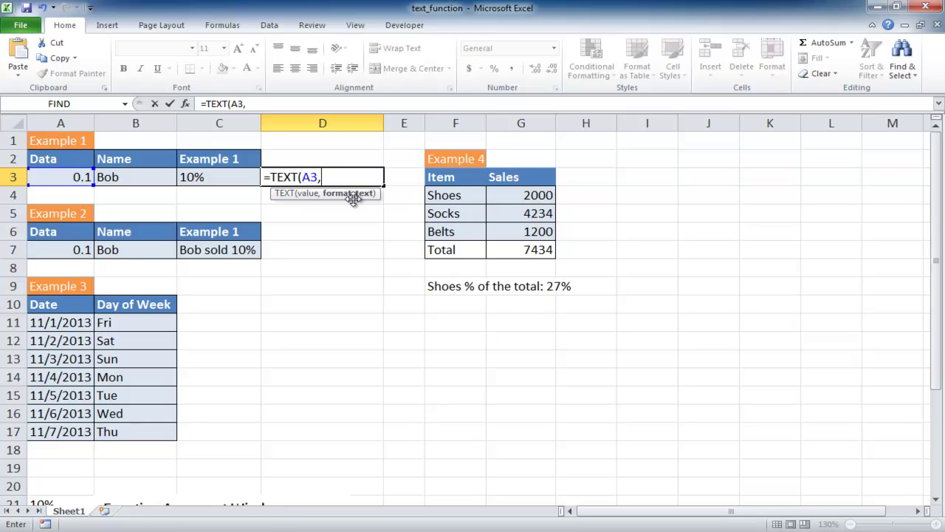
{"action": "type", "text": "\"0%\")"}
{"action": "key", "text": "Return"}
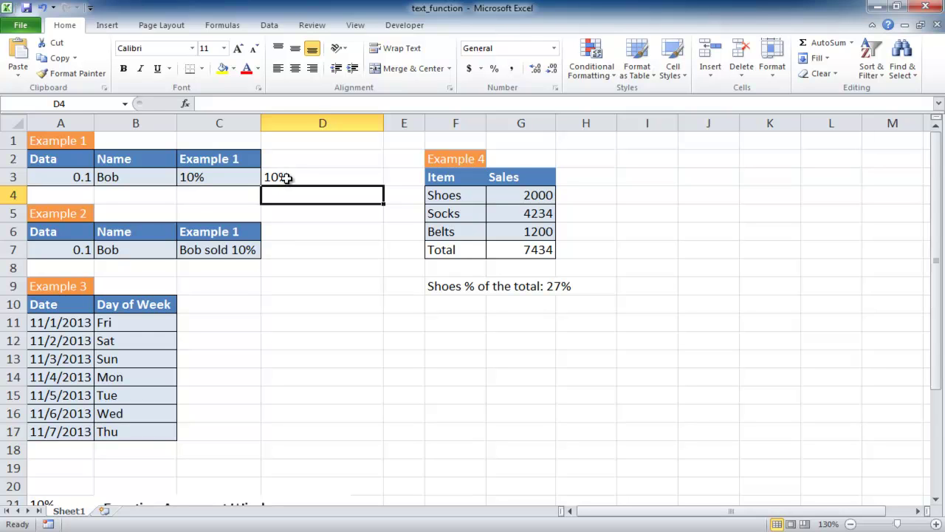
{"action": "left_click", "coordinate": [243, 180]}
{"action": "left_click", "coordinate": [286, 175]}
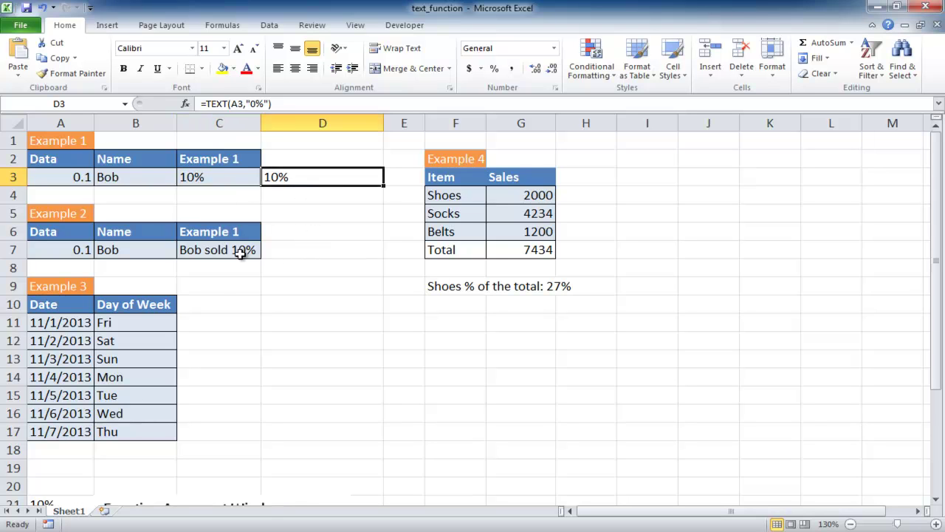
{"action": "left_click", "coordinate": [288, 251]}
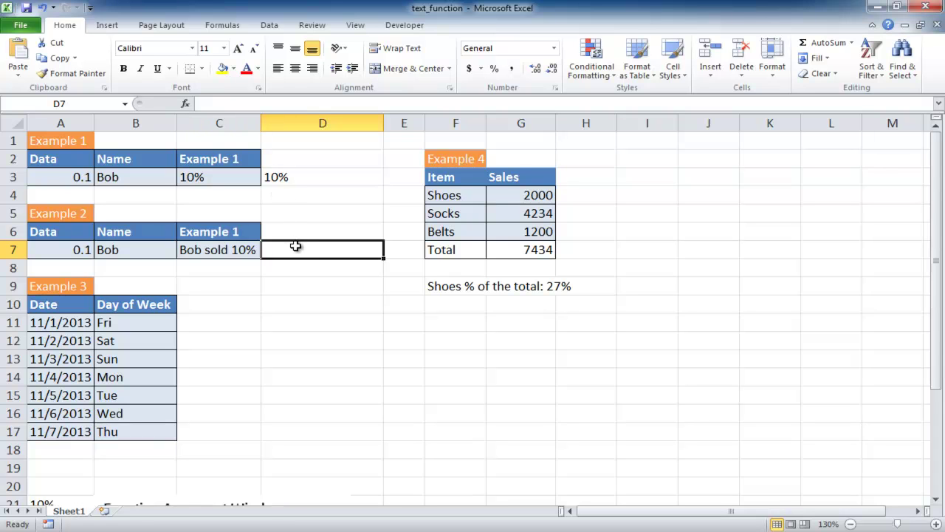
Enter =B7&" sold "&TEXT(A7,"0%") in D7 so it reads 'Bob sold 10%'
{"action": "type", "text": "="}
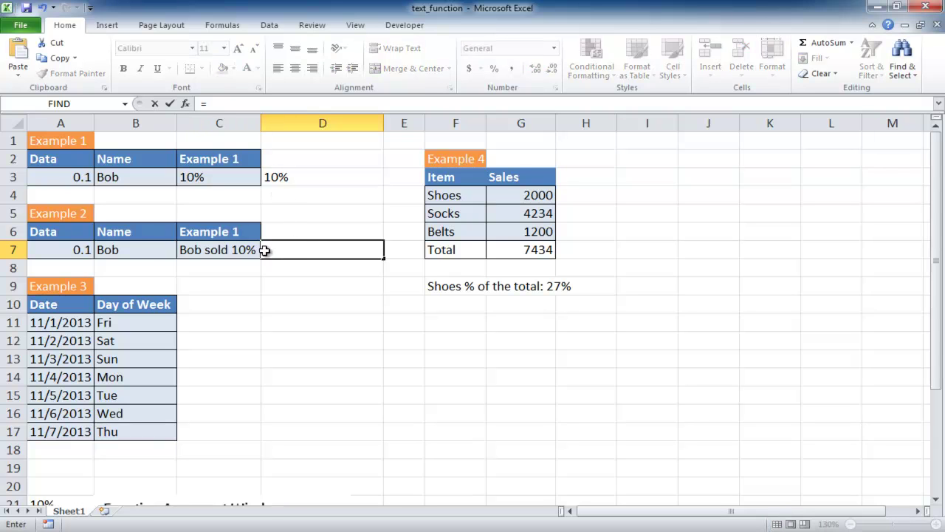
{"action": "left_click", "coordinate": [133, 251]}
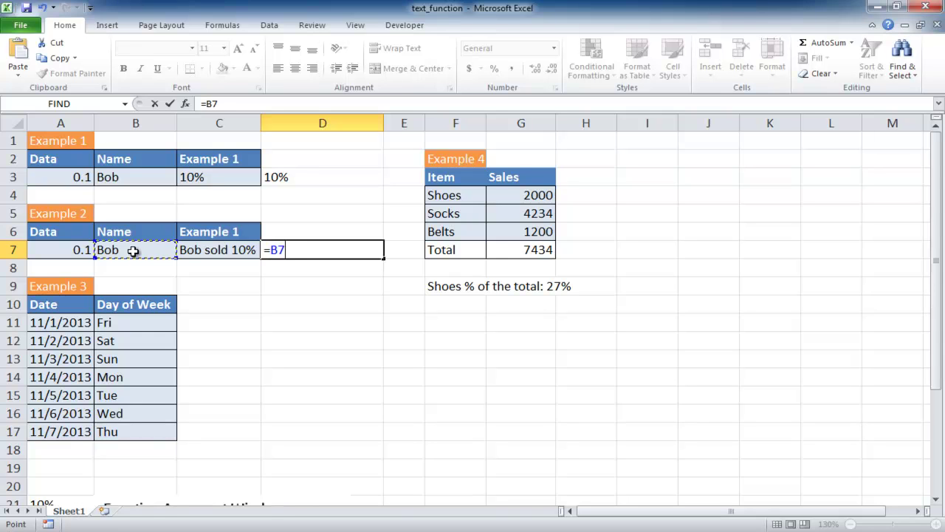
{"action": "type", "text": "&"}
{"action": "type", "text": "\" sold"}
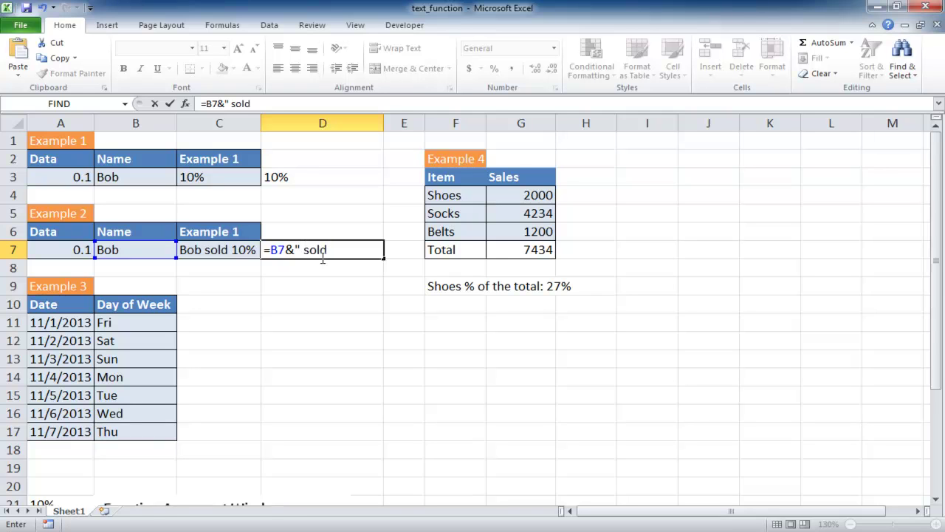
{"action": "type", "text": " \"&"}
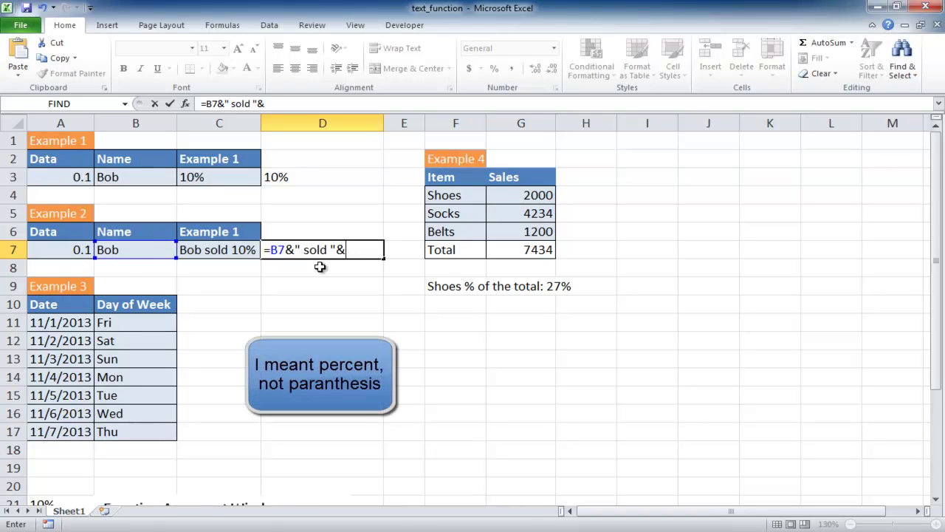
{"action": "type", "text": "text"}
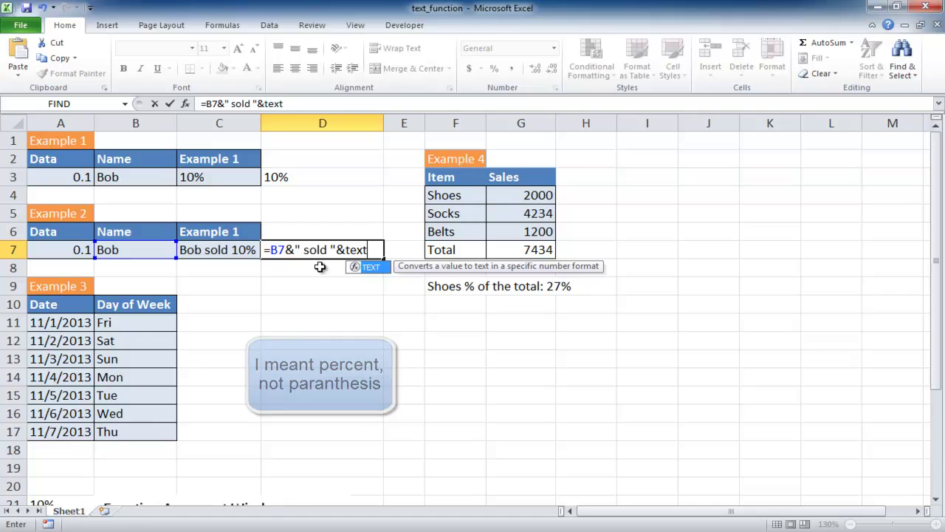
{"action": "key", "text": "Tab"}
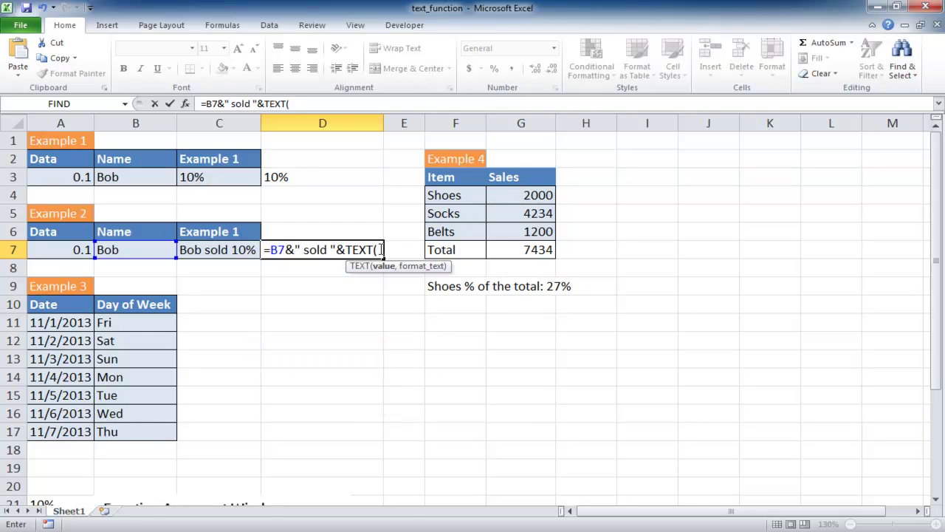
{"action": "left_click", "coordinate": [68, 250]}
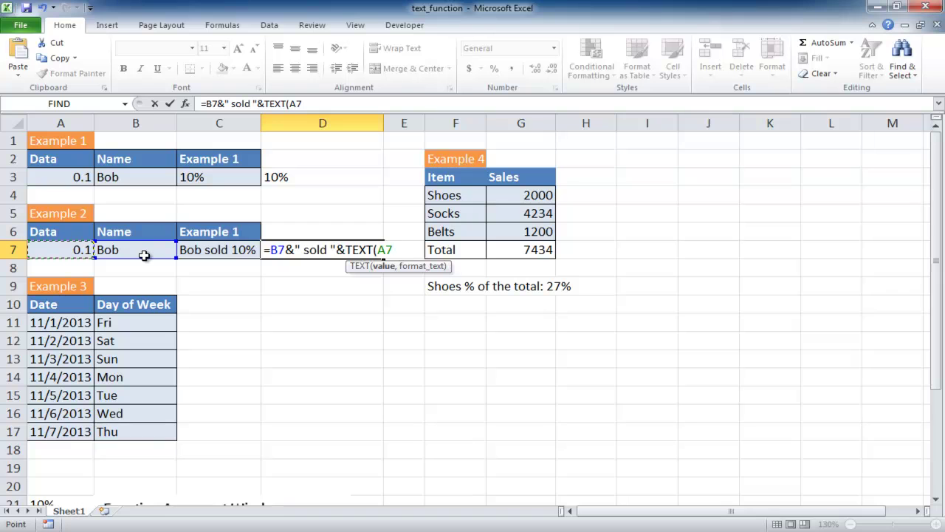
{"action": "type", "text": ","}
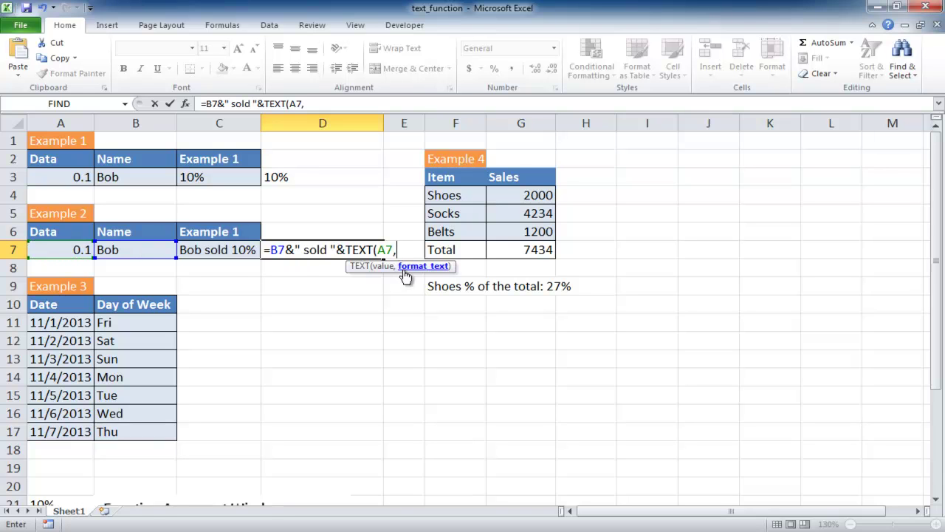
{"action": "type", "text": "\""}
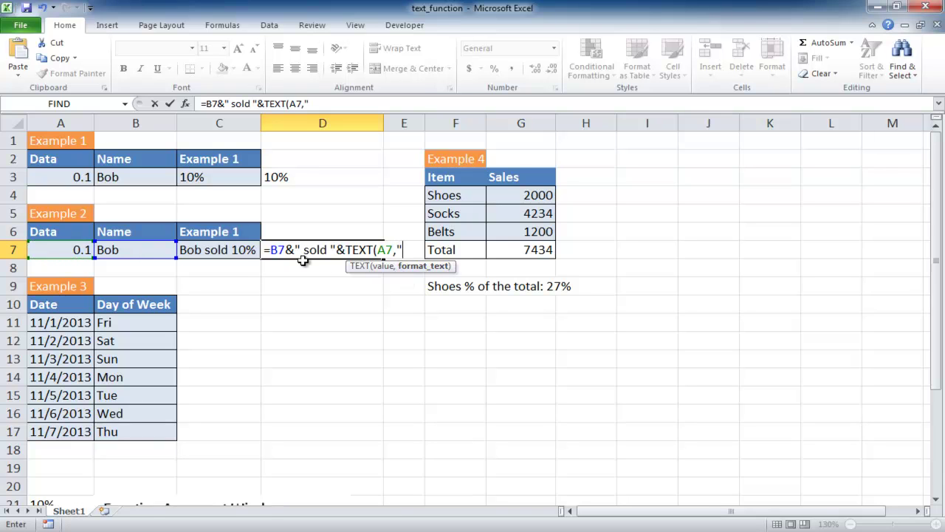
{"action": "type", "text": "0%\""}
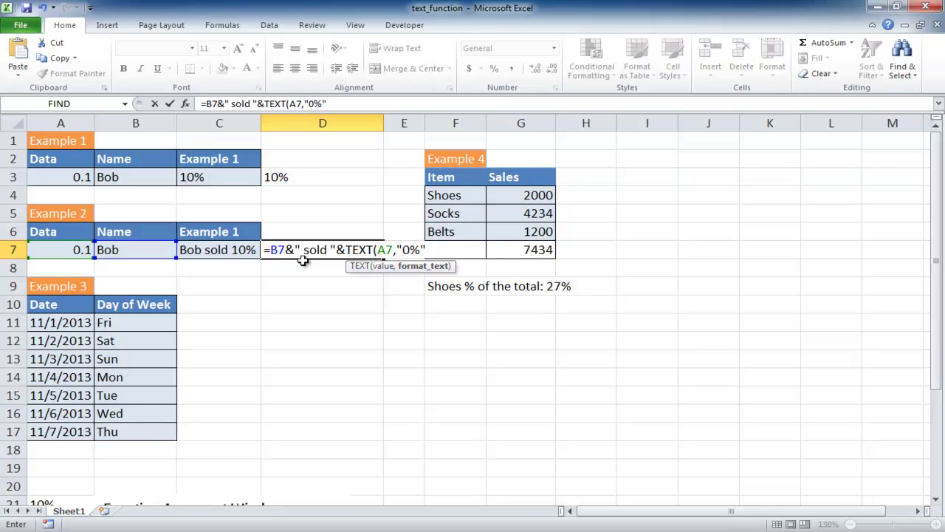
{"action": "type", "text": ")"}
{"action": "key", "text": "Return"}
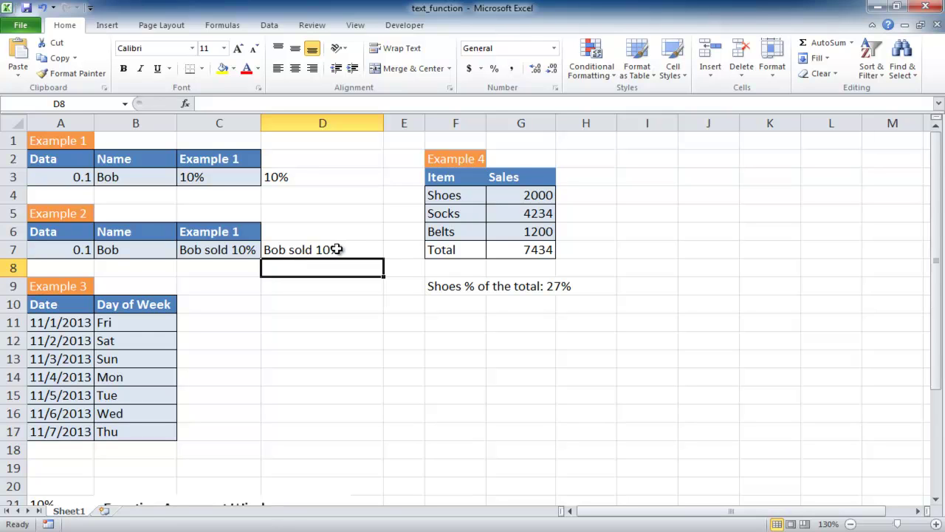
Change A7 from 0.1 to 0.2, then compare the updated C7 and D7 formulas
{"action": "left_click", "coordinate": [82, 251]}
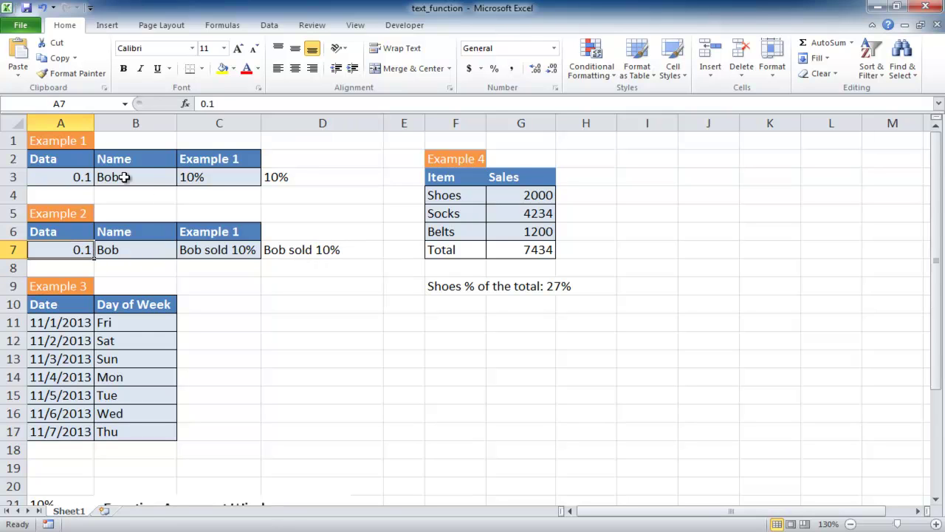
{"action": "left_click", "coordinate": [223, 105]}
{"action": "key", "text": "BackSpace"}
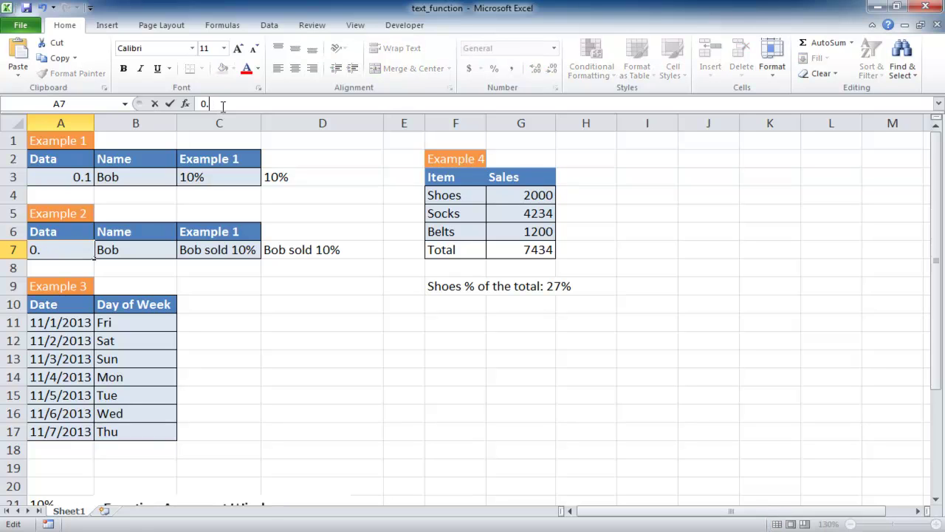
{"action": "type", "text": "2"}
{"action": "key", "text": "Return"}
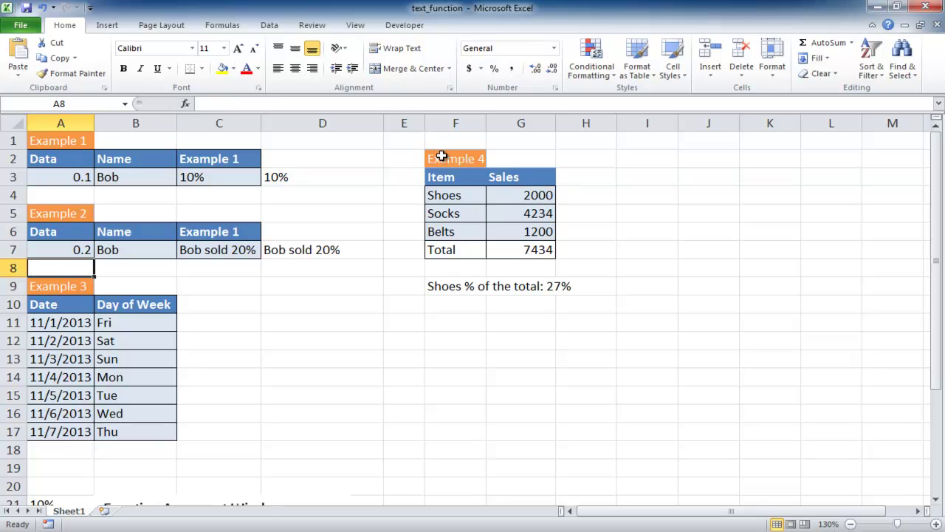
{"action": "left_click", "coordinate": [295, 246]}
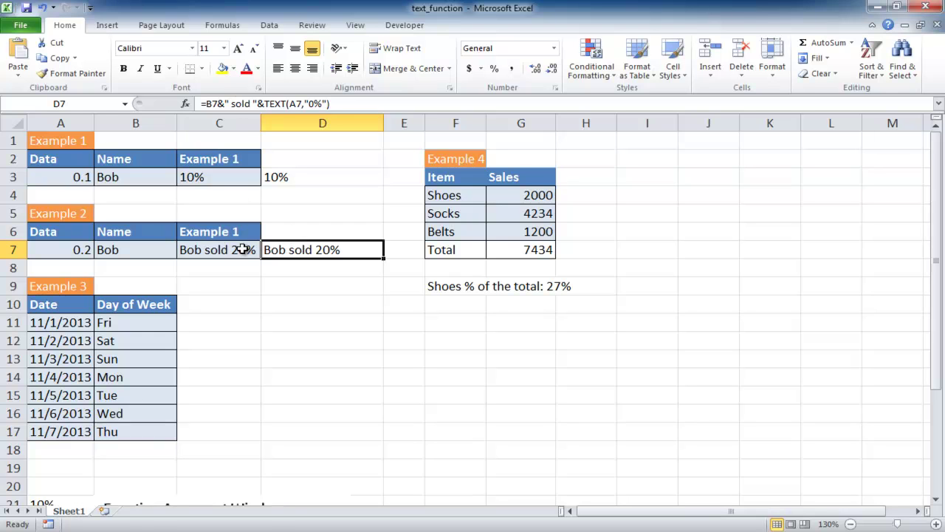
{"action": "left_click", "coordinate": [244, 250]}
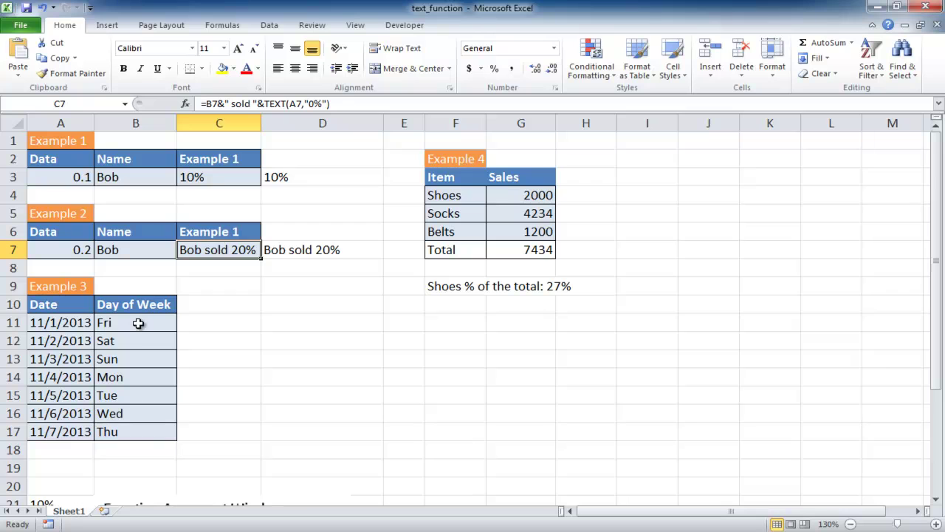
Enter a TEXT weekday formula using A11 in C11 and fill it down to row 17
{"action": "left_click", "coordinate": [219, 323]}
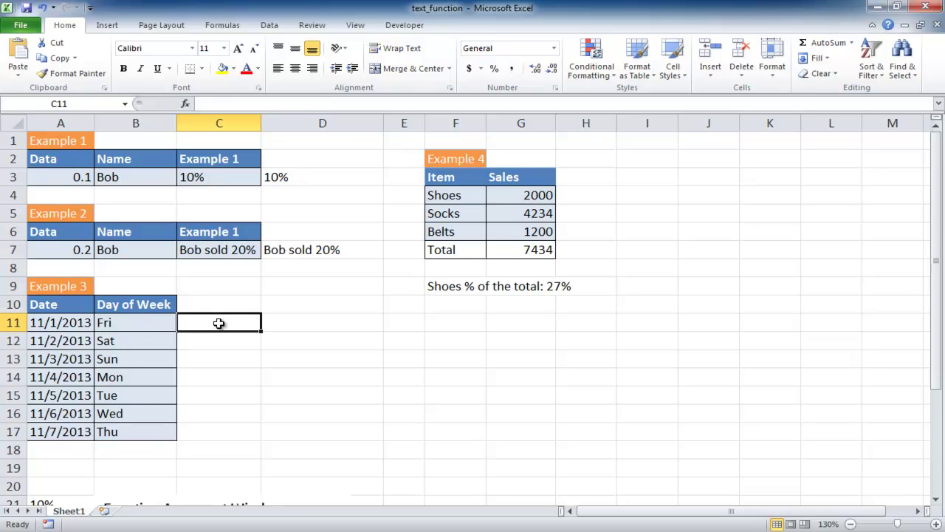
{"action": "type", "text": "=tex"}
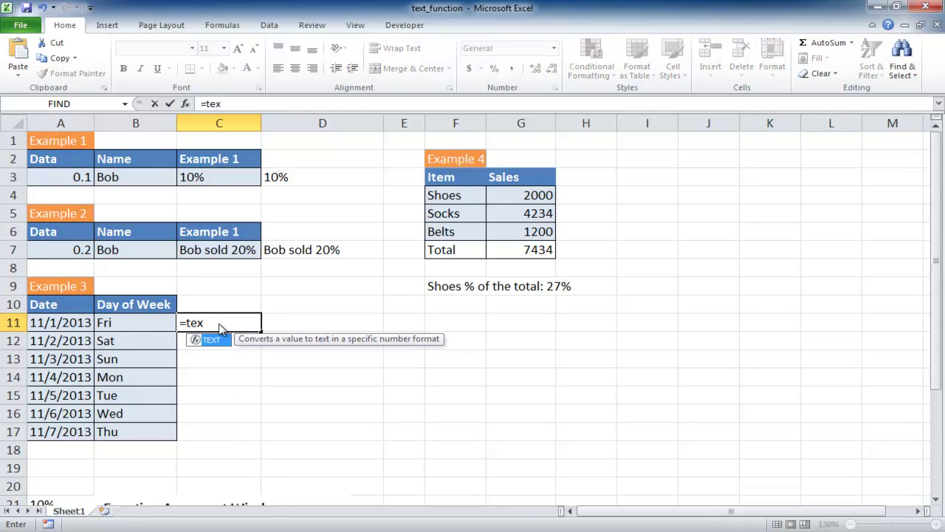
{"action": "double_click", "coordinate": [227, 343]}
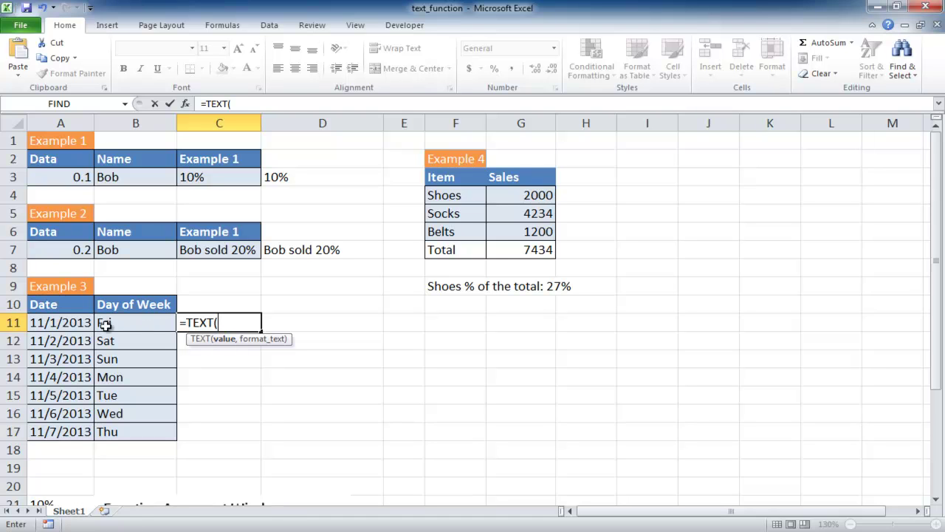
{"action": "left_click", "coordinate": [59, 325]}
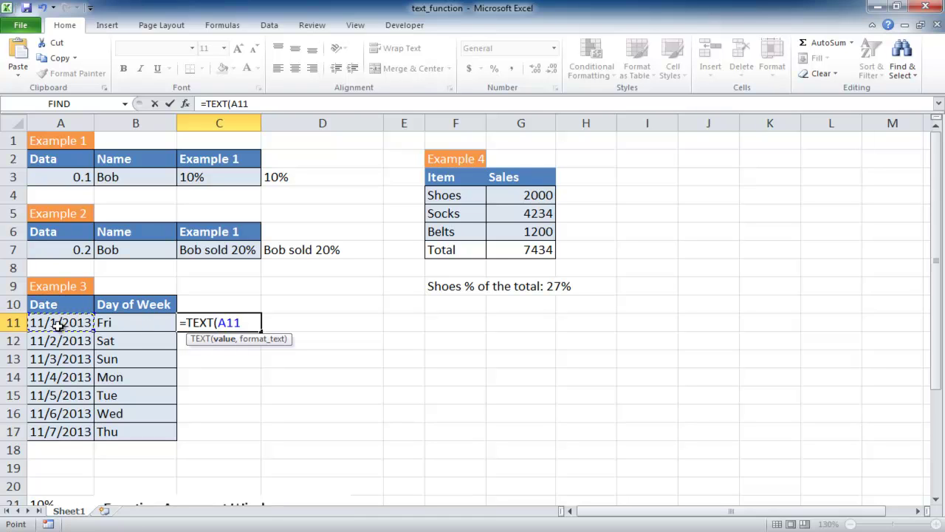
{"action": "type", "text": ",\"ddd"}
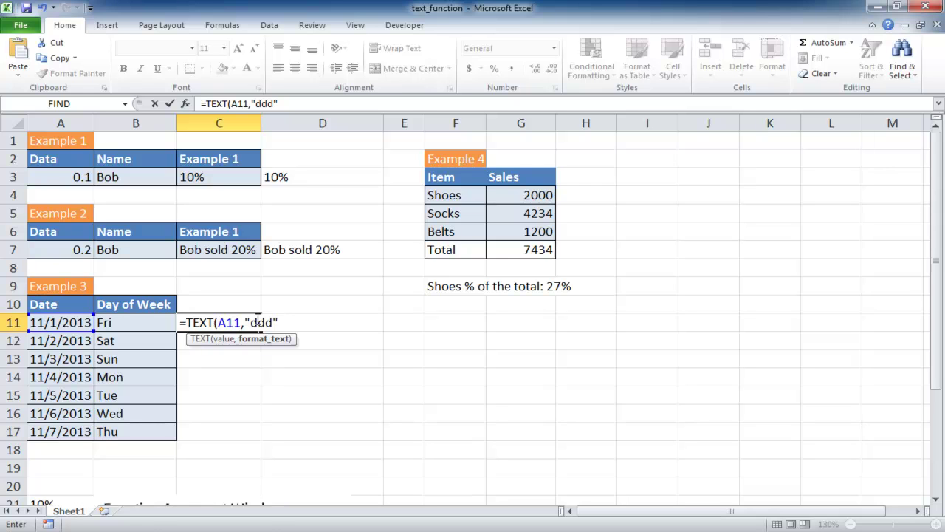
{"action": "key", "text": "Return"}
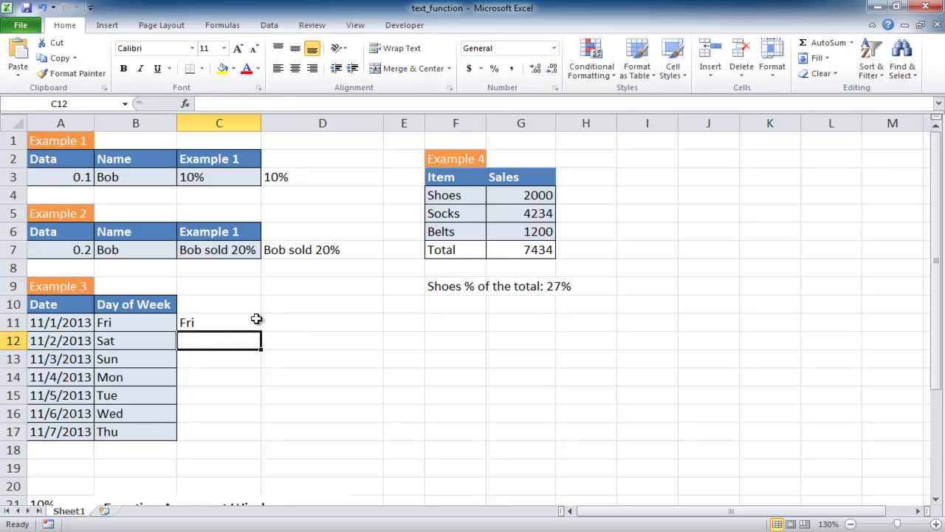
{"action": "left_click", "coordinate": [218, 325]}
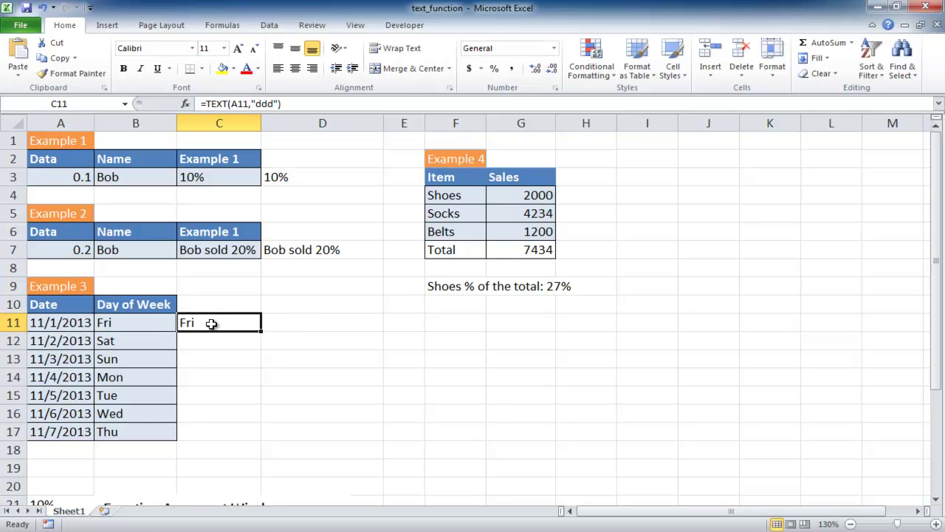
{"action": "double_click", "coordinate": [263, 333]}
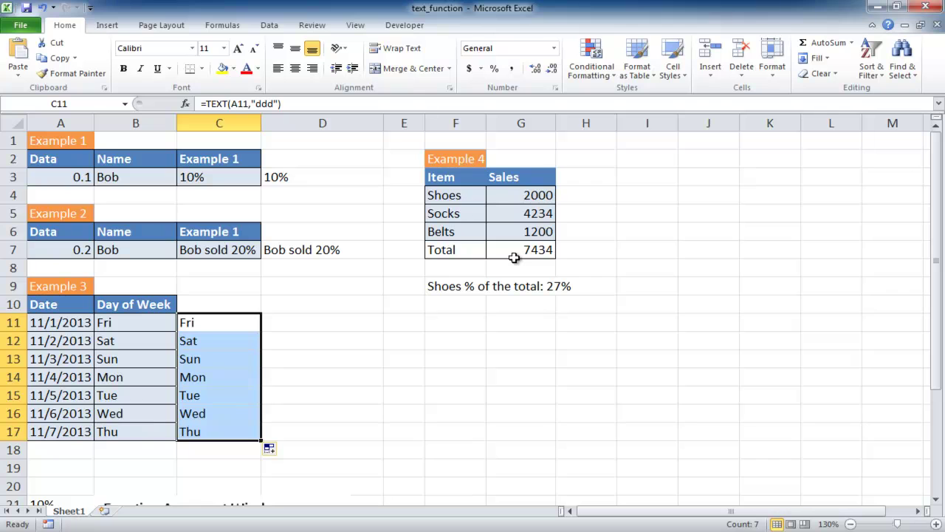
Insert a clustered column chart of the Item and Sales data in F3:G6
{"action": "left_click", "coordinate": [470, 182]}
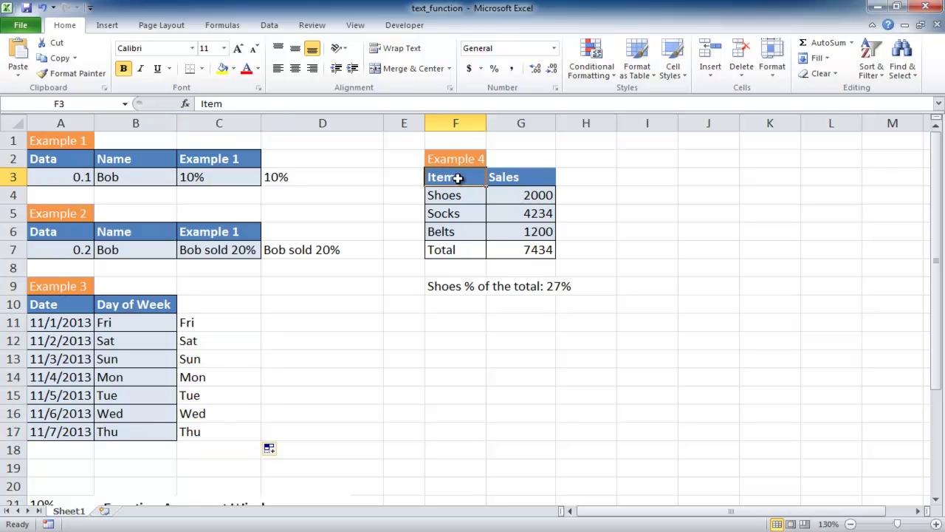
{"action": "left_click_drag", "start_coordinate": [458, 181], "coordinate": [506, 232]}
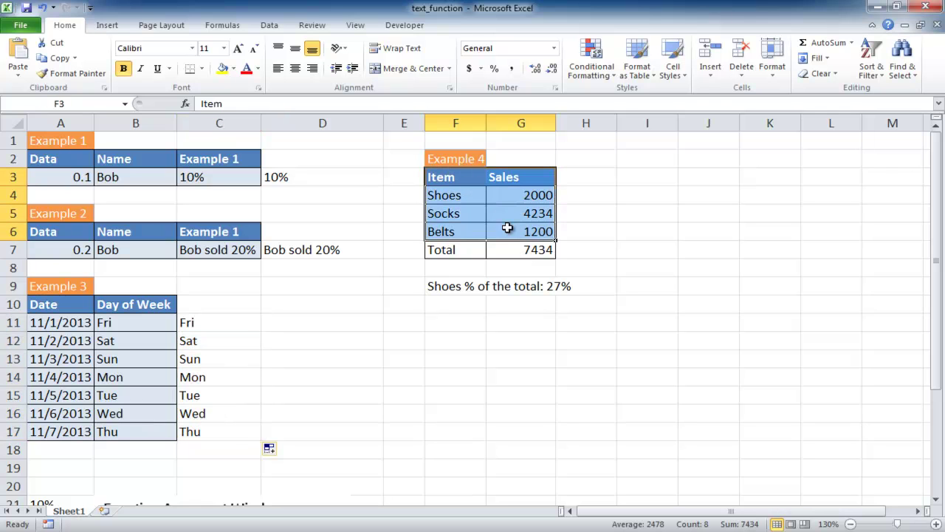
{"action": "left_click", "coordinate": [107, 26]}
{"action": "left_click", "coordinate": [282, 68]}
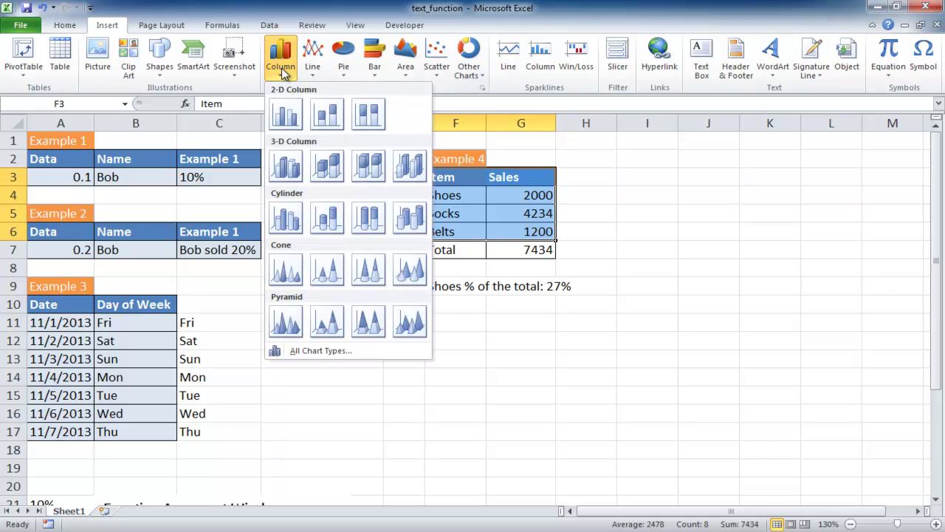
{"action": "left_click", "coordinate": [286, 118]}
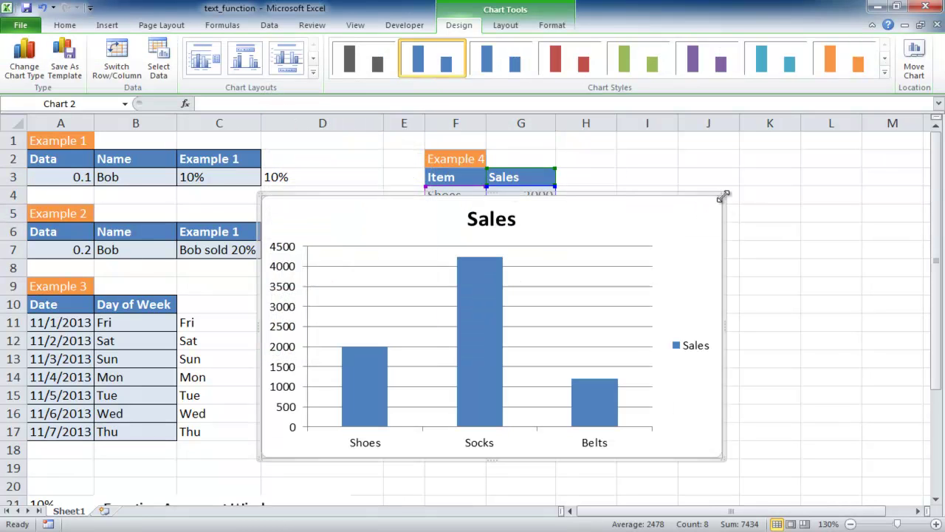
Delete the chart's gridlines, shrink the chart, and lower the plot area's top
{"action": "left_click", "coordinate": [632, 267]}
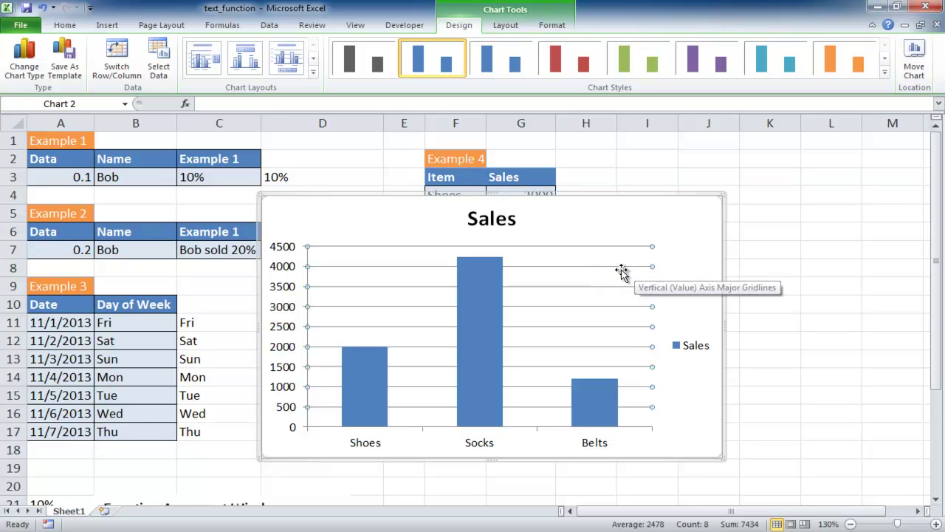
{"action": "key", "text": "Delete"}
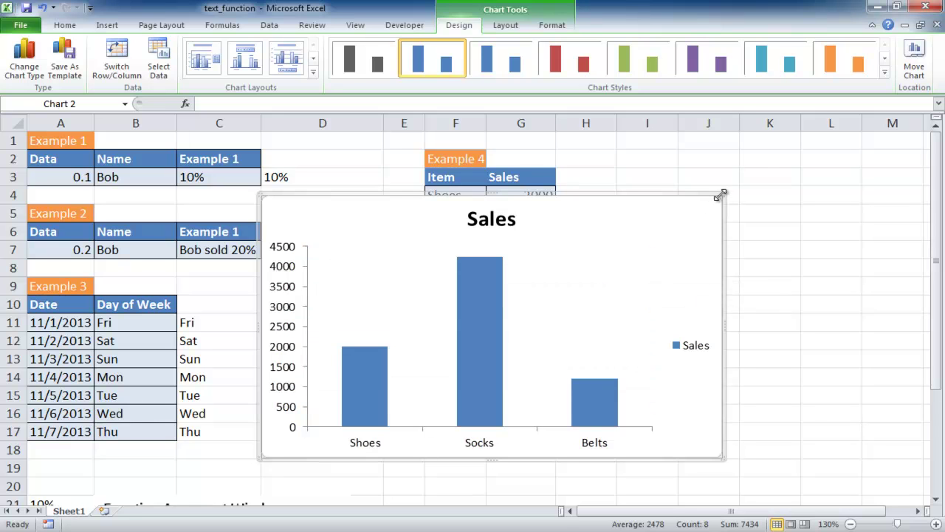
{"action": "left_click_drag", "start_coordinate": [719, 195], "coordinate": [875, 175]}
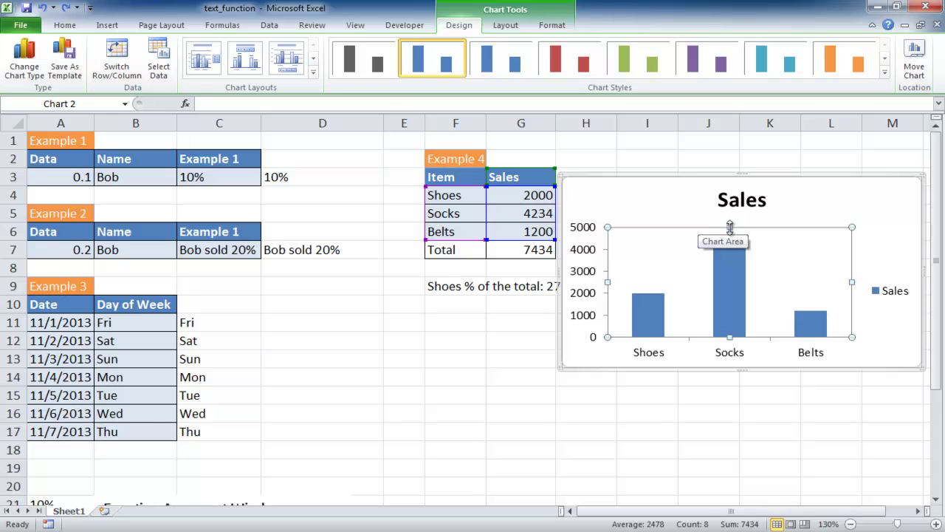
{"action": "left_click_drag", "start_coordinate": [729, 227], "coordinate": [730, 250]}
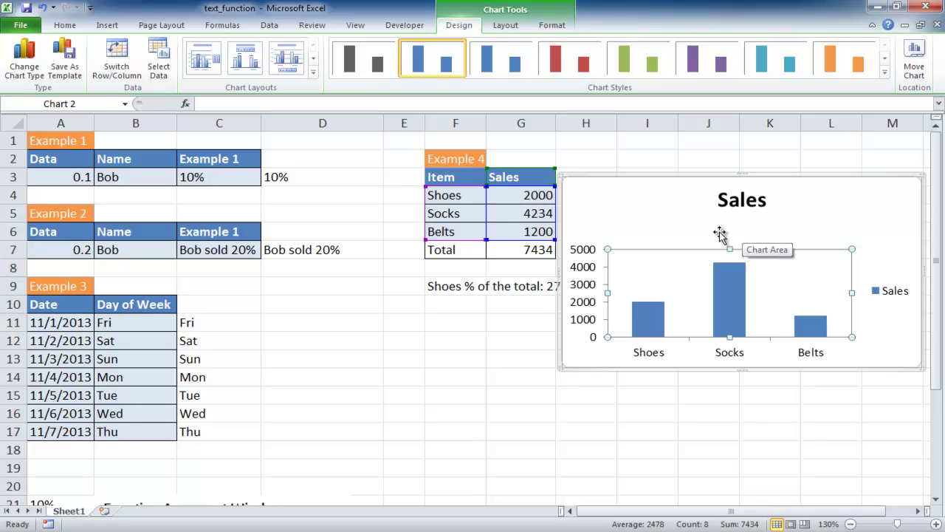
Move the Sales chart to the right, beside the Example 4 table
{"action": "left_click_drag", "start_coordinate": [618, 177], "coordinate": [616, 173]}
{"action": "left_click", "coordinate": [454, 286]}
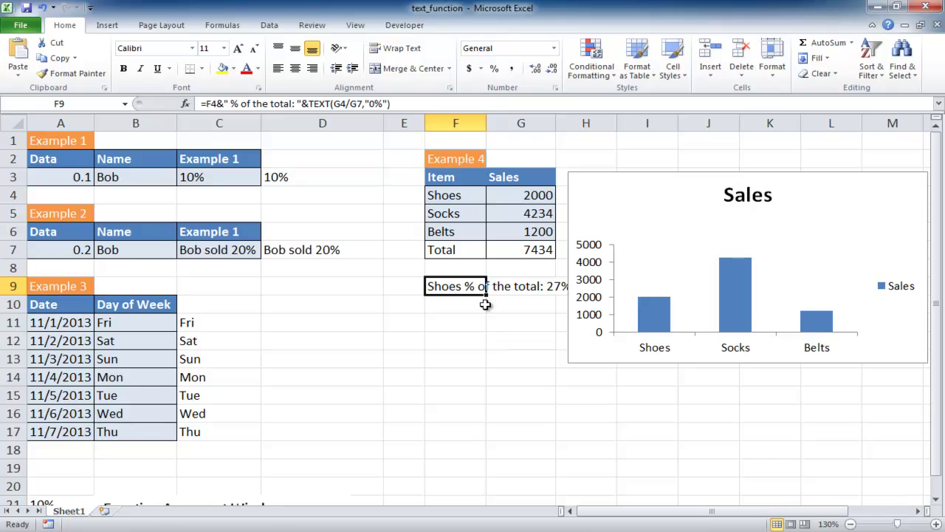
{"action": "left_click", "coordinate": [585, 235]}
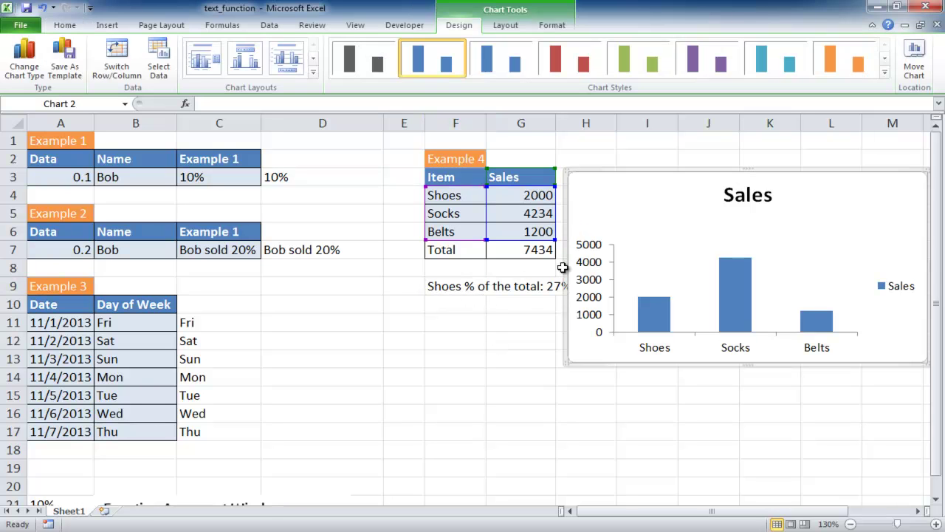
{"action": "left_click_drag", "start_coordinate": [564, 267], "coordinate": [593, 265]}
{"action": "mouse_move", "coordinate": [660, 169]}
{"action": "left_mouse_down"}
{"action": "mouse_move", "coordinate": [636, 164]}
{"action": "mouse_move", "coordinate": [659, 164]}
{"action": "left_mouse_up"}
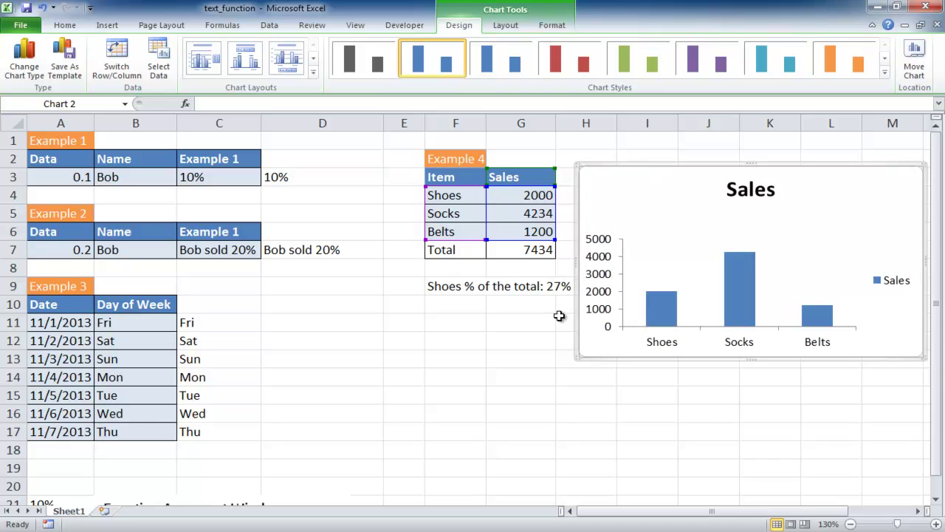
{"action": "left_click", "coordinate": [454, 287]}
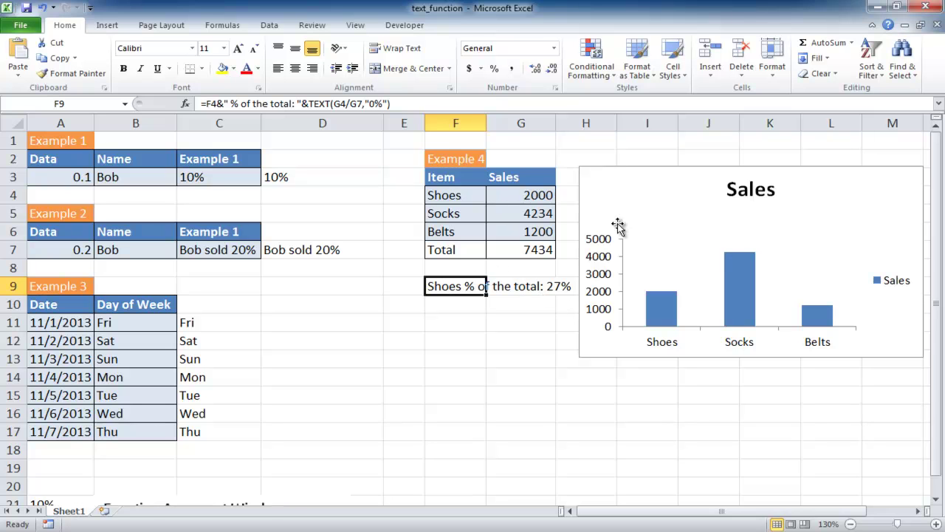
Draw a text box in the Sales chart's upper-left area
{"action": "left_click", "coordinate": [107, 25]}
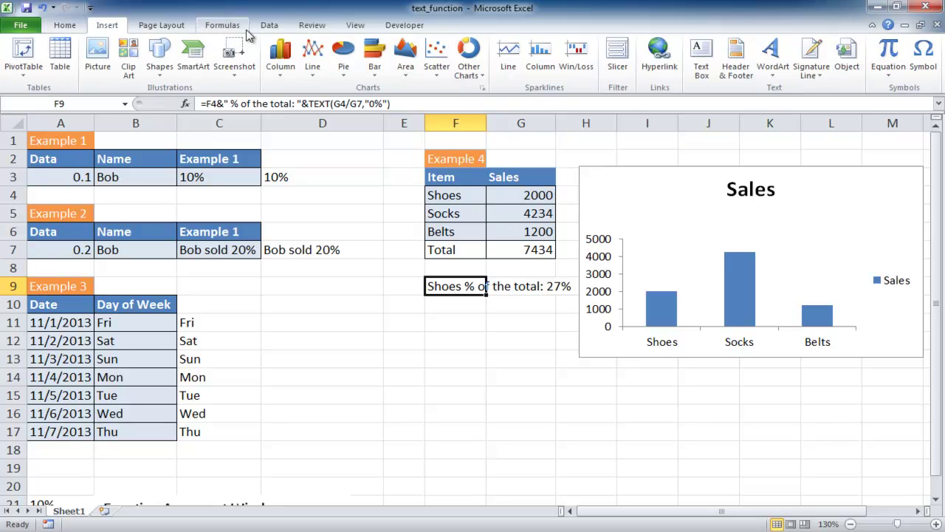
{"action": "left_click", "coordinate": [702, 63]}
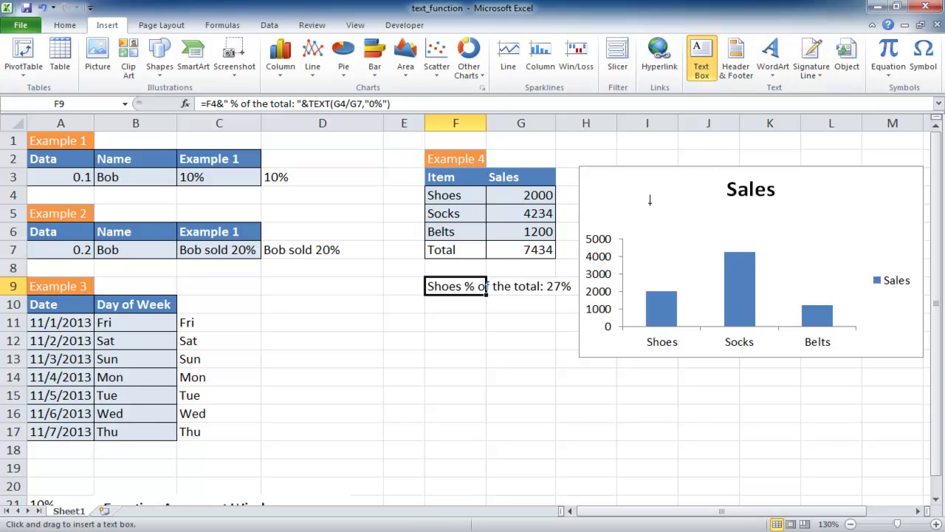
{"action": "mouse_move", "coordinate": [638, 205]}
{"action": "left_mouse_down"}
{"action": "mouse_move", "coordinate": [667, 213]}
{"action": "mouse_move", "coordinate": [697, 263]}
{"action": "mouse_move", "coordinate": [691, 256]}
{"action": "left_mouse_up"}
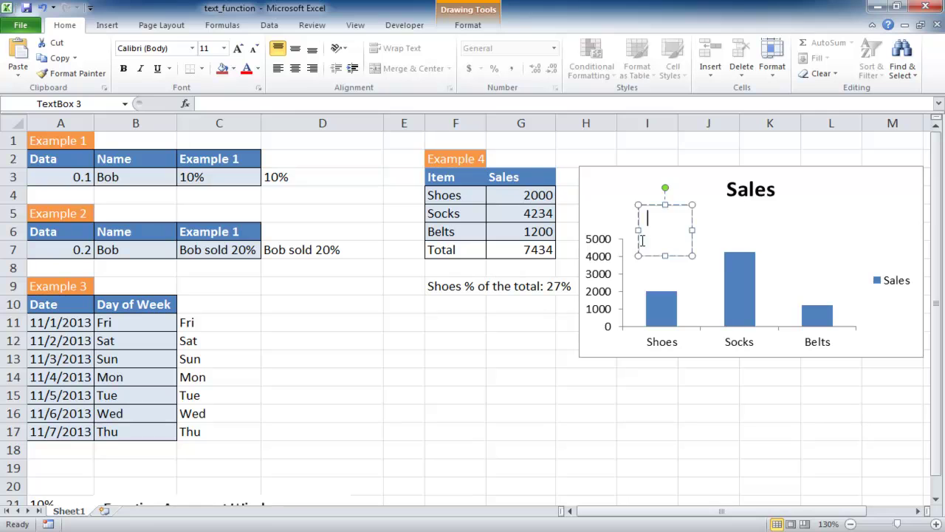
Link the text box to cell F9 with the formula =$F$9
{"action": "left_click", "coordinate": [210, 104]}
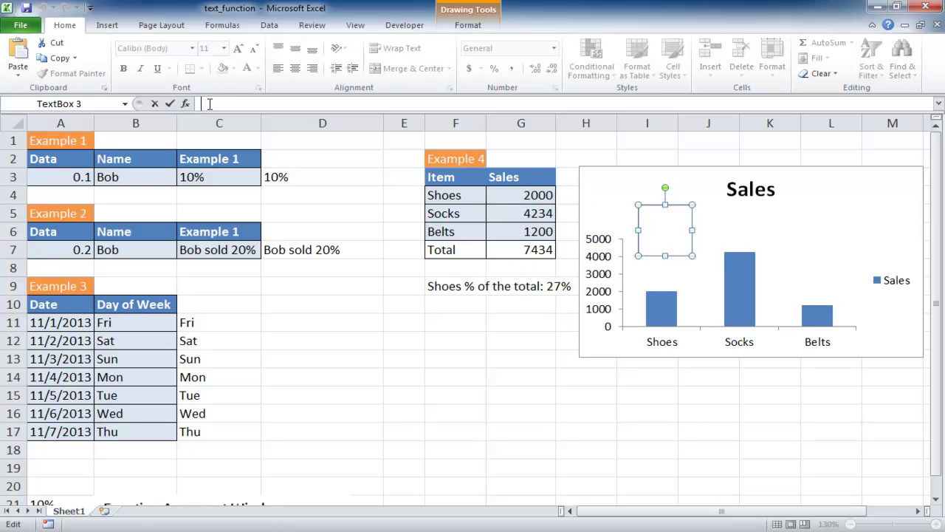
{"action": "type", "text": "="}
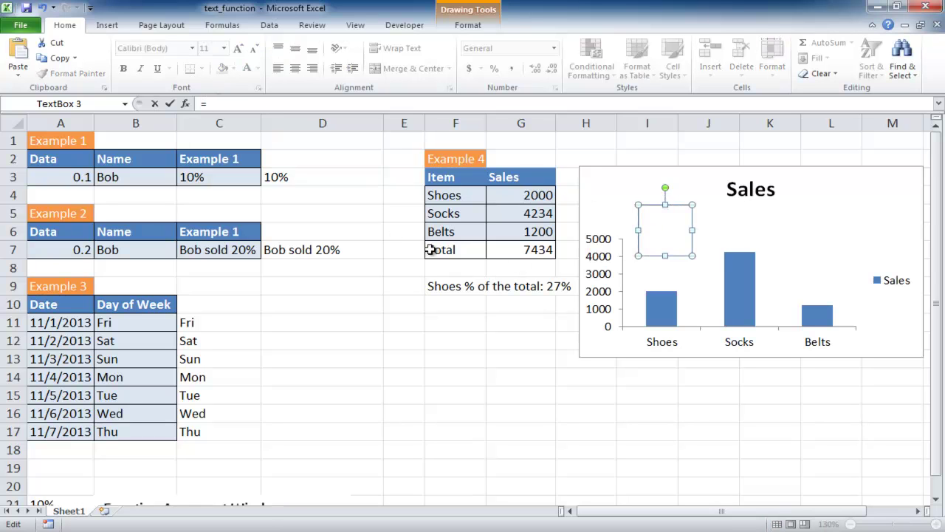
{"action": "left_click", "coordinate": [453, 287]}
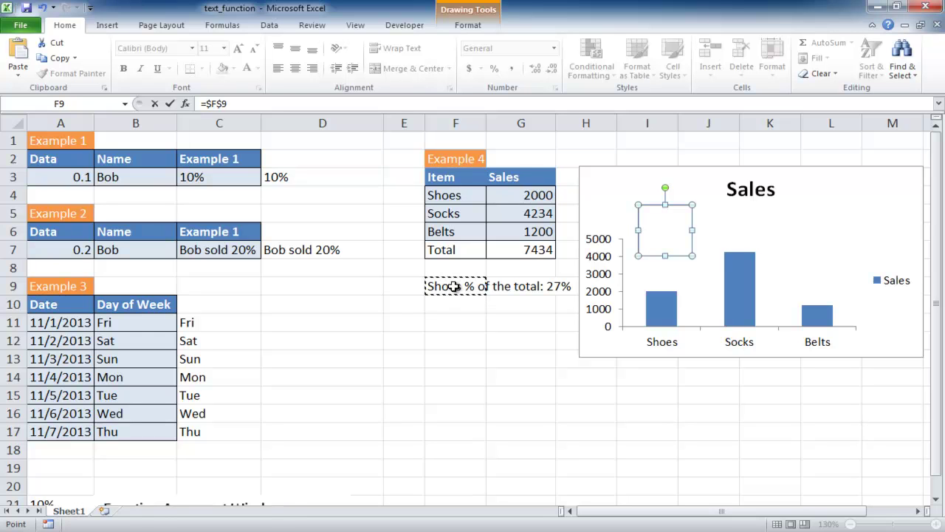
{"action": "key", "text": "Return"}
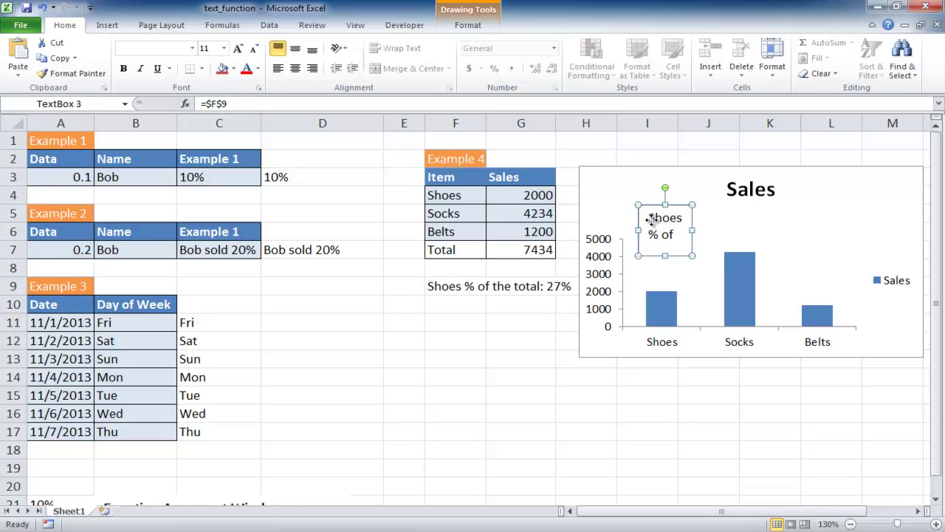
Set the text box font size to 7 and centre its text
{"action": "right_click", "coordinate": [660, 223]}
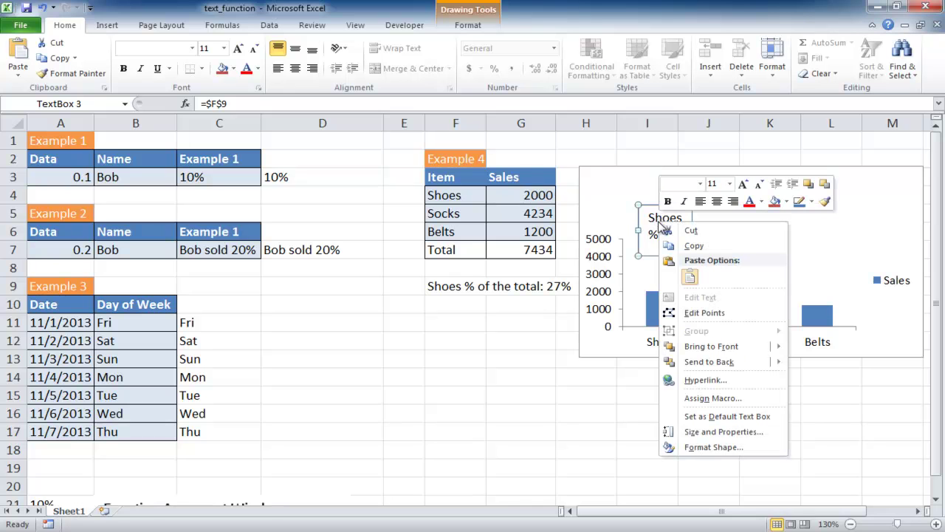
{"action": "left_click", "coordinate": [761, 185]}
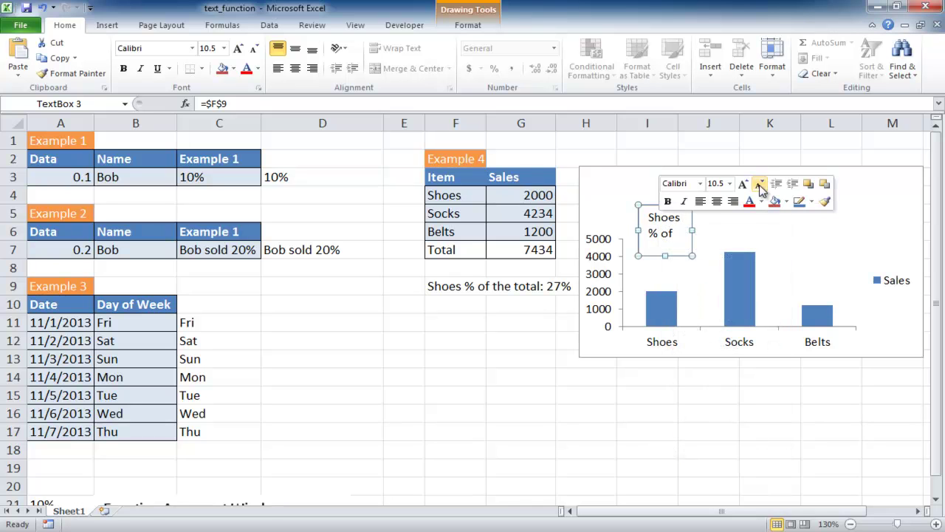
{"action": "left_click", "coordinate": [761, 185]}
{"action": "left_click", "coordinate": [760, 186]}
{"action": "left_click", "coordinate": [760, 186]}
{"action": "left_click", "coordinate": [760, 185]}
{"action": "left_click", "coordinate": [744, 186]}
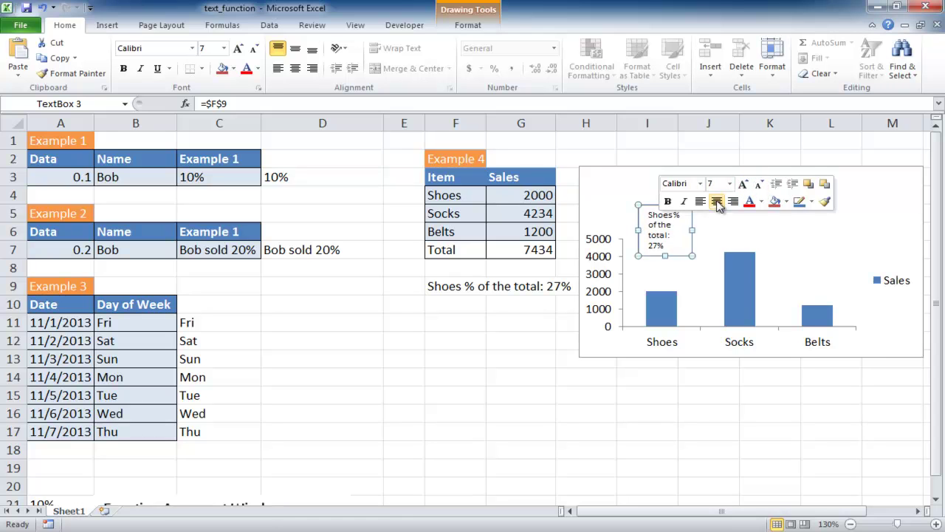
{"action": "left_click", "coordinate": [717, 204]}
Shift the text box slightly lower-left on the chart
{"action": "left_click", "coordinate": [546, 340]}
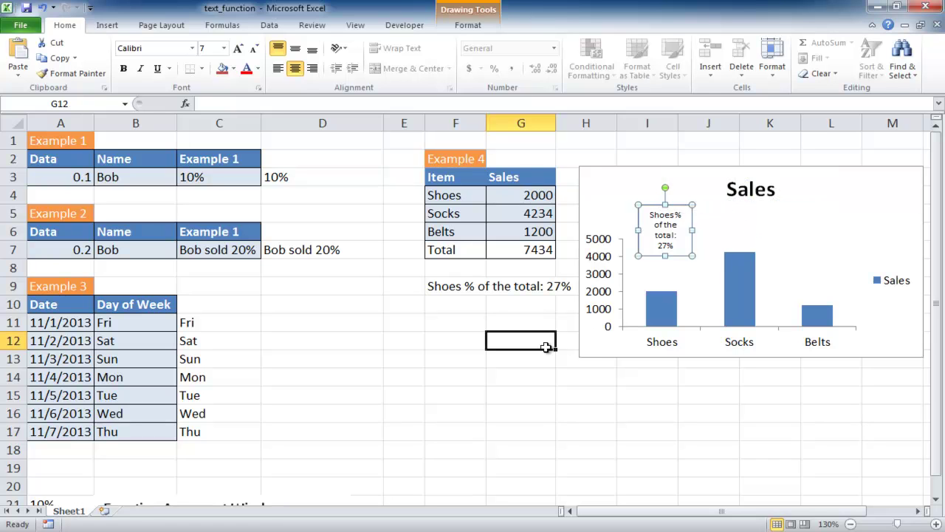
{"action": "left_click", "coordinate": [658, 262]}
{"action": "left_click_drag", "start_coordinate": [658, 262], "coordinate": [654, 270]}
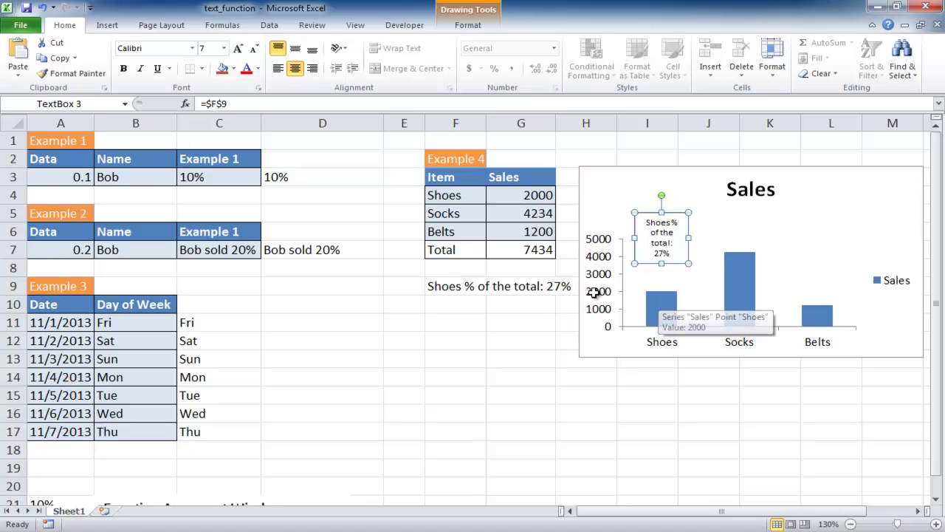
Change the Shoes sales in G4 to 3000 so the total becomes 8434
{"action": "left_click", "coordinate": [510, 197]}
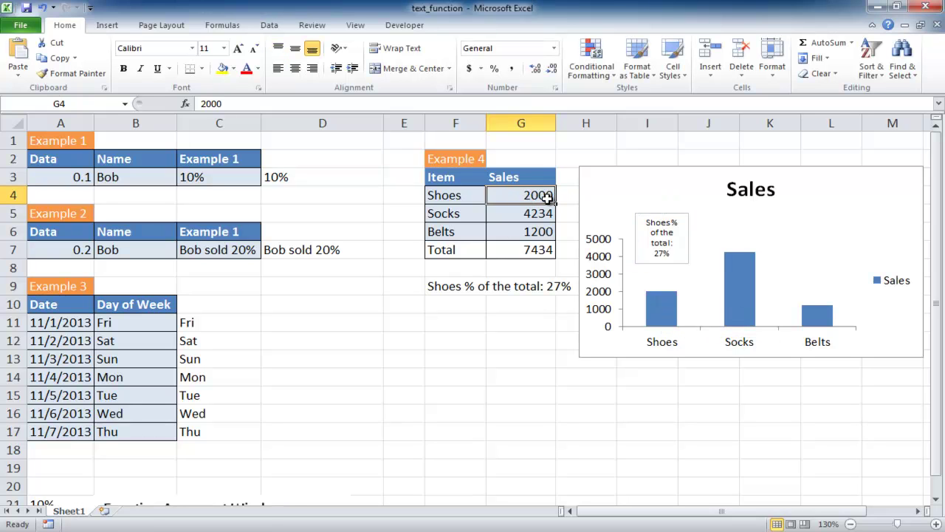
{"action": "type", "text": "3"}
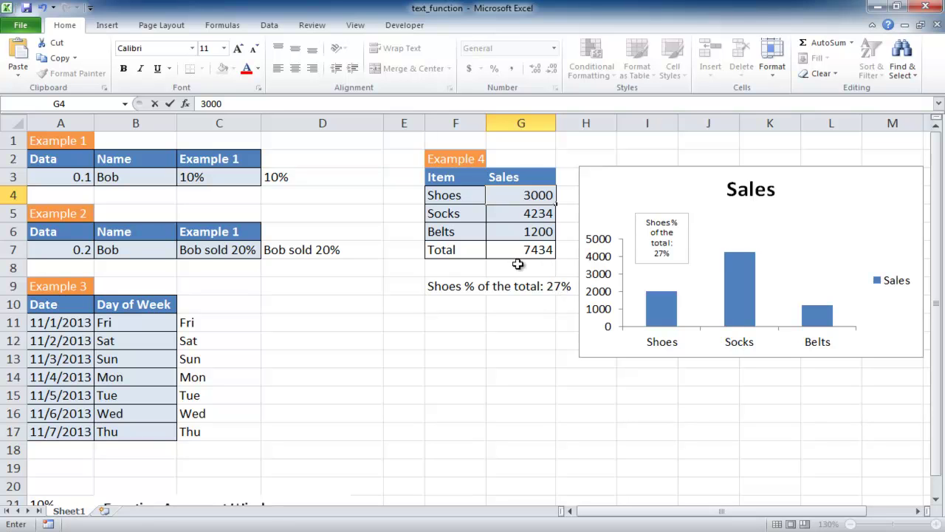
{"action": "key", "text": "Return"}
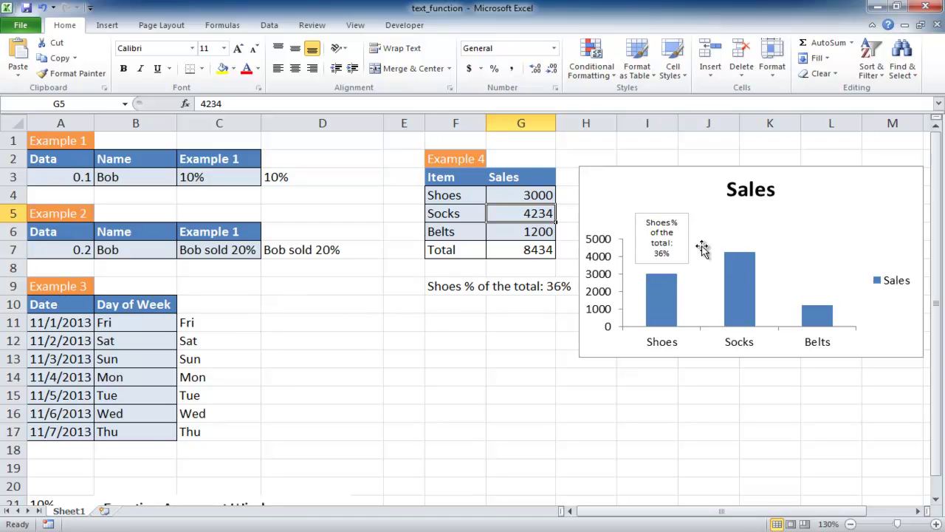
Scroll down and select cell A21 holding =TEXT(0.1,"0%")
{"action": "left_click_drag", "start_coordinate": [936, 243], "coordinate": [937, 344]}
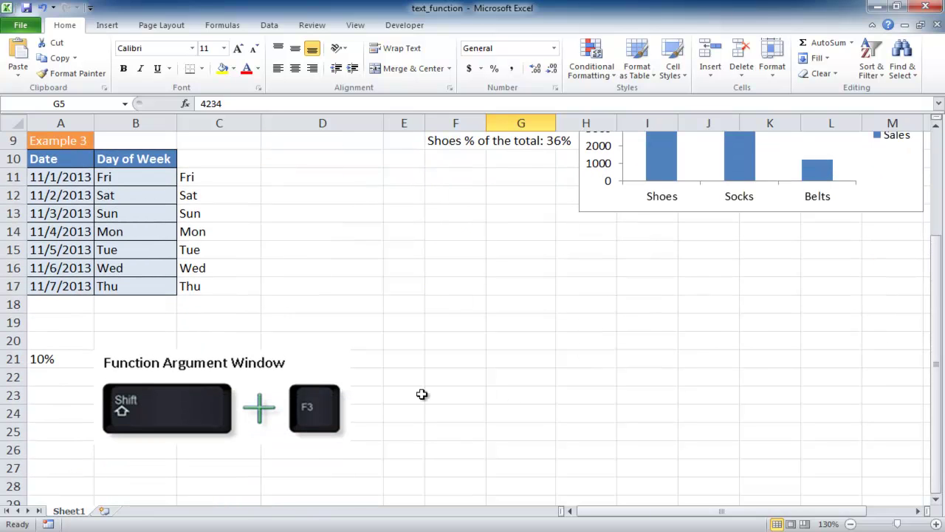
{"action": "left_click", "coordinate": [63, 361]}
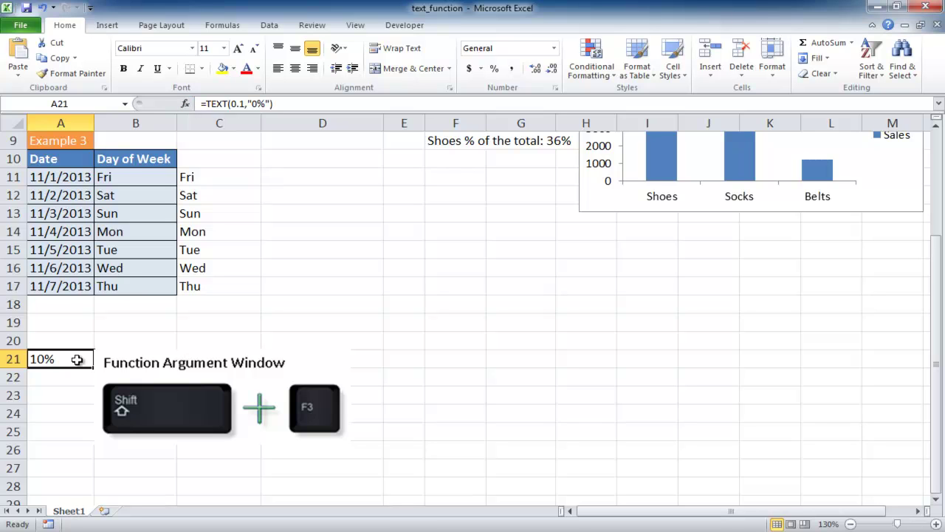
Show A21's TEXT arguments with Shift+F3 and review the Value and Format_text descriptions
{"action": "key", "text": "shift+F3"}
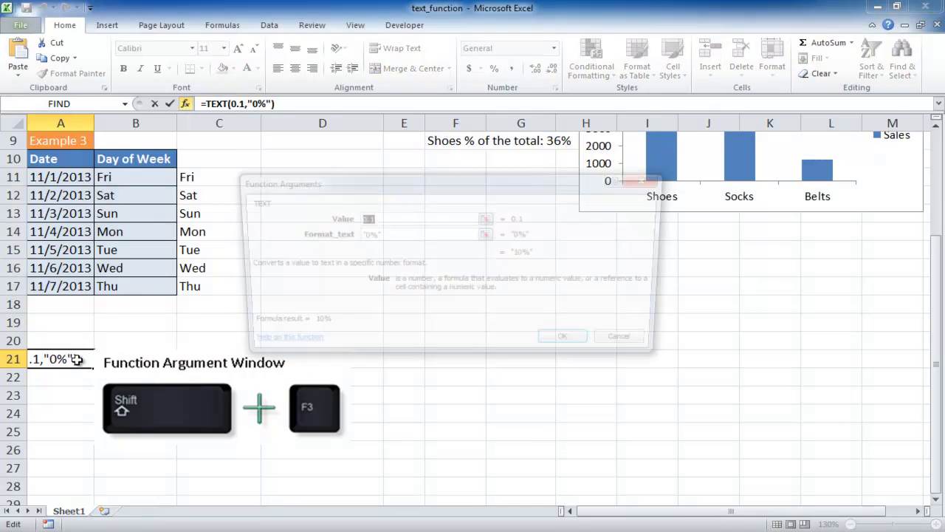
{"action": "left_click_drag", "start_coordinate": [366, 186], "coordinate": [362, 178]}
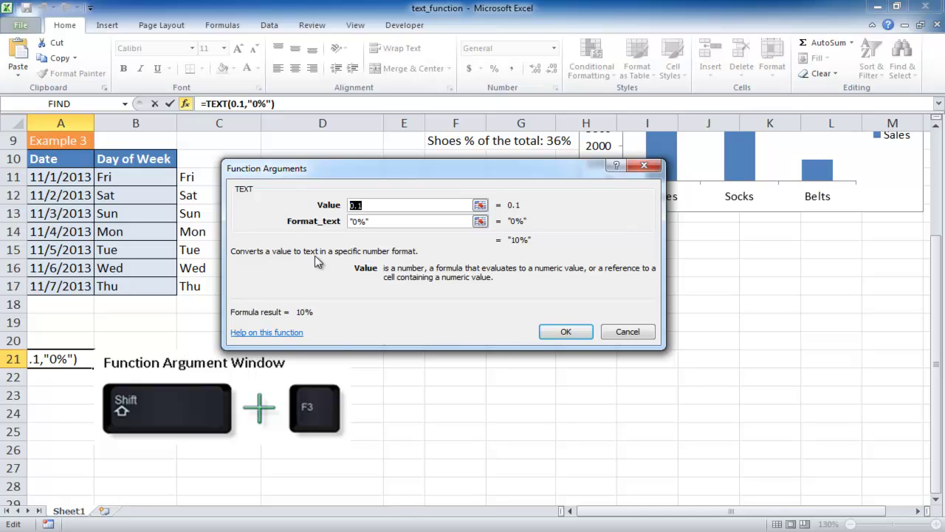
{"action": "left_click", "coordinate": [390, 219]}
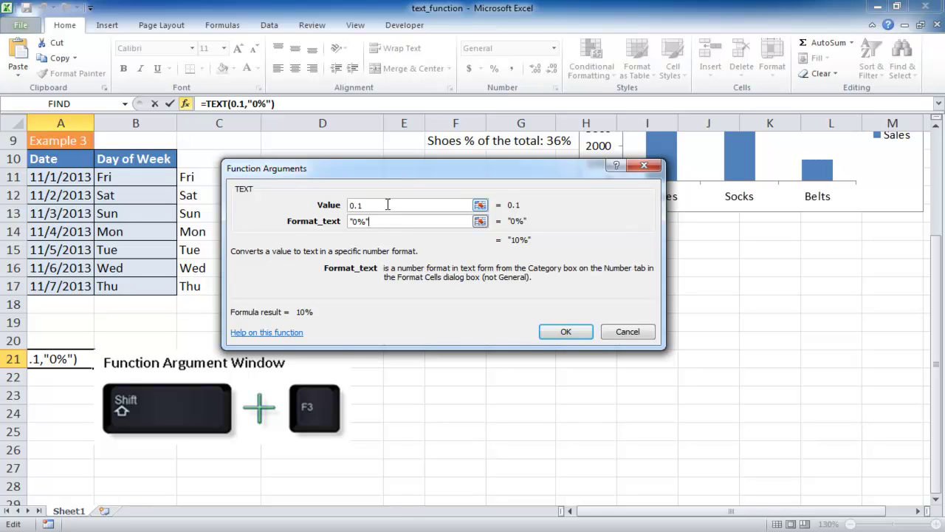
{"action": "left_click", "coordinate": [390, 205]}
{"action": "left_click", "coordinate": [392, 223]}
Open the TEXT function help and read its format codes, highlighting the DATE AND TIME FORMATS heading and the ddd code
{"action": "left_click", "coordinate": [263, 333]}
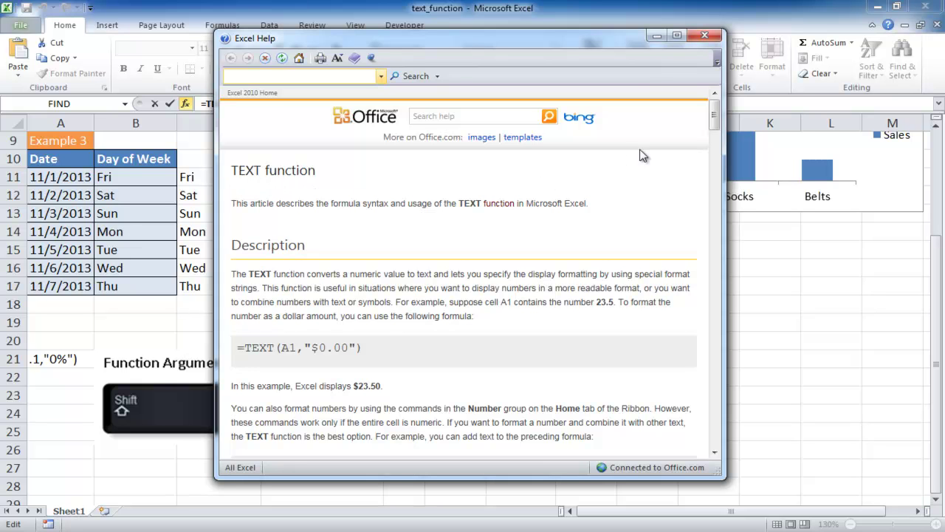
{"action": "left_click_drag", "start_coordinate": [714, 115], "coordinate": [703, 235]}
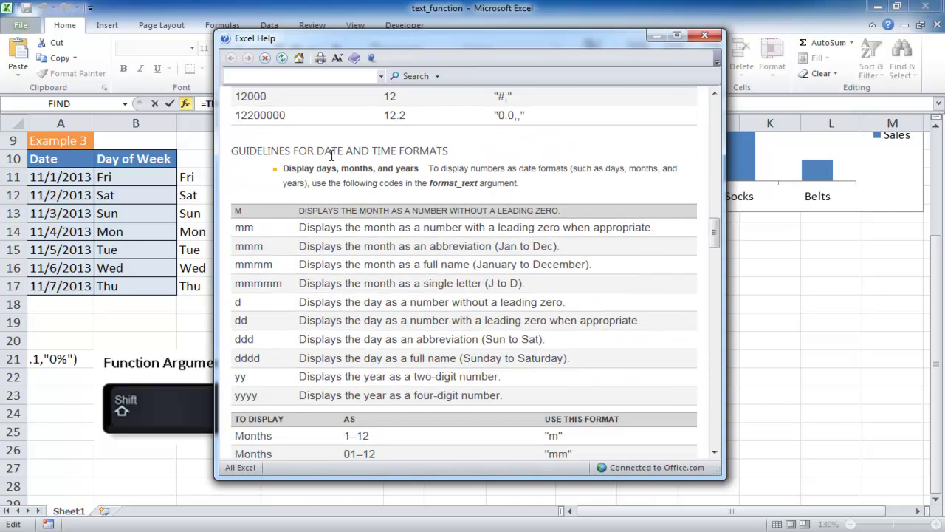
{"action": "left_click_drag", "start_coordinate": [318, 151], "coordinate": [448, 151]}
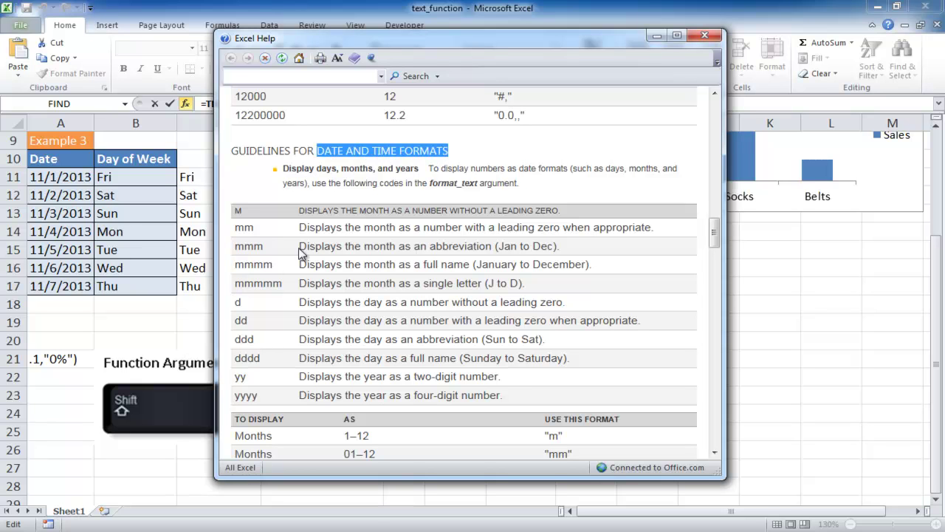
{"action": "left_click_drag", "start_coordinate": [257, 341], "coordinate": [235, 341]}
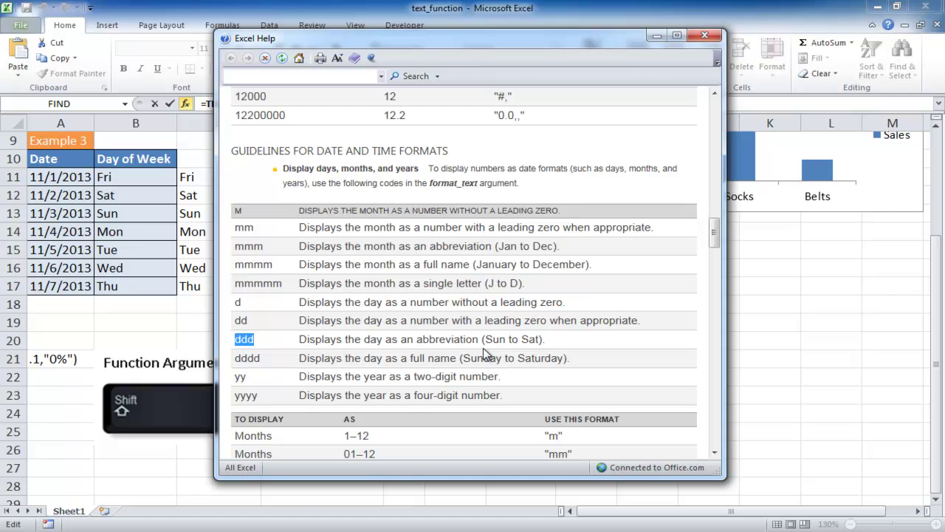
{"action": "left_click_drag", "start_coordinate": [715, 230], "coordinate": [714, 281]}
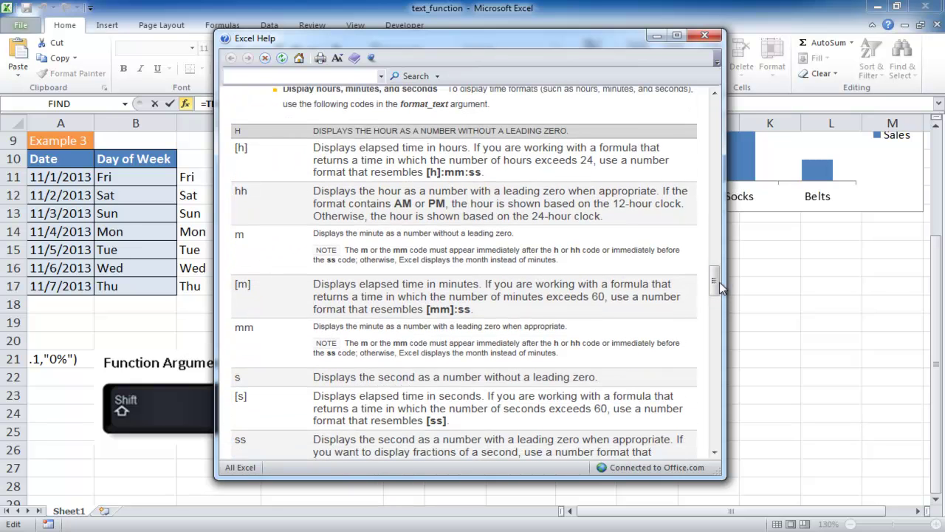
{"action": "left_click_drag", "start_coordinate": [719, 285], "coordinate": [718, 344]}
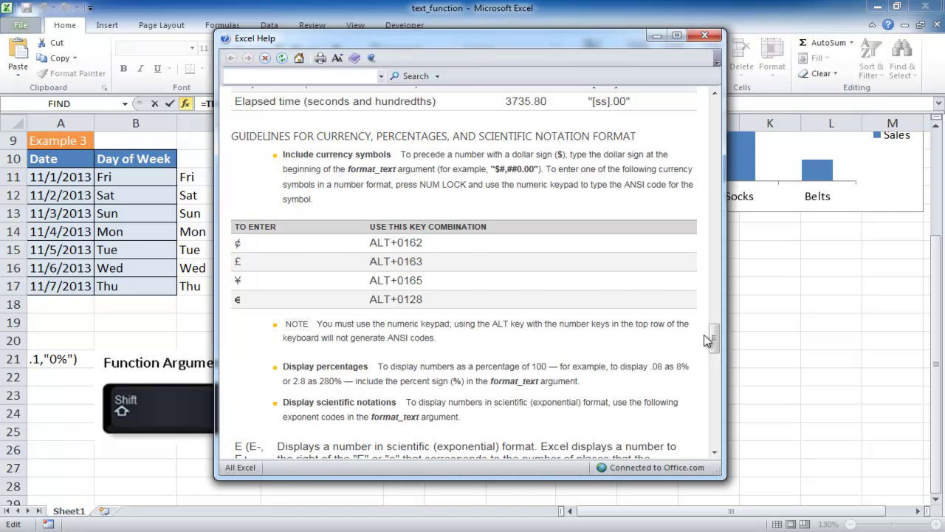
{"action": "left_click_drag", "start_coordinate": [713, 336], "coordinate": [715, 353]}
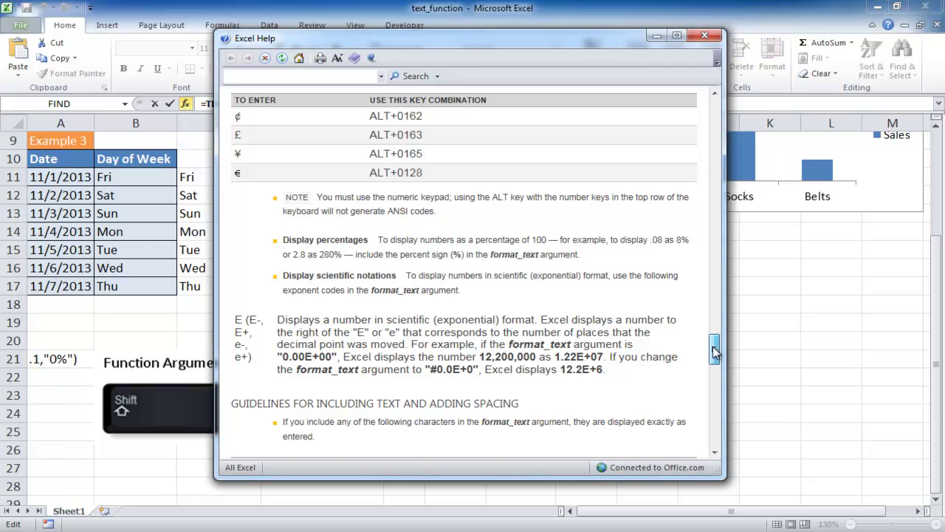
{"action": "left_click_drag", "start_coordinate": [715, 353], "coordinate": [698, 108]}
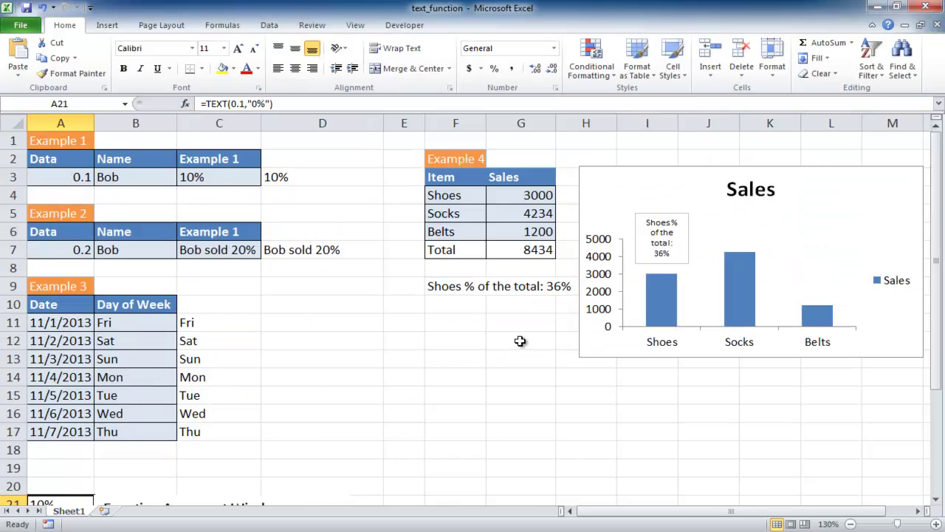